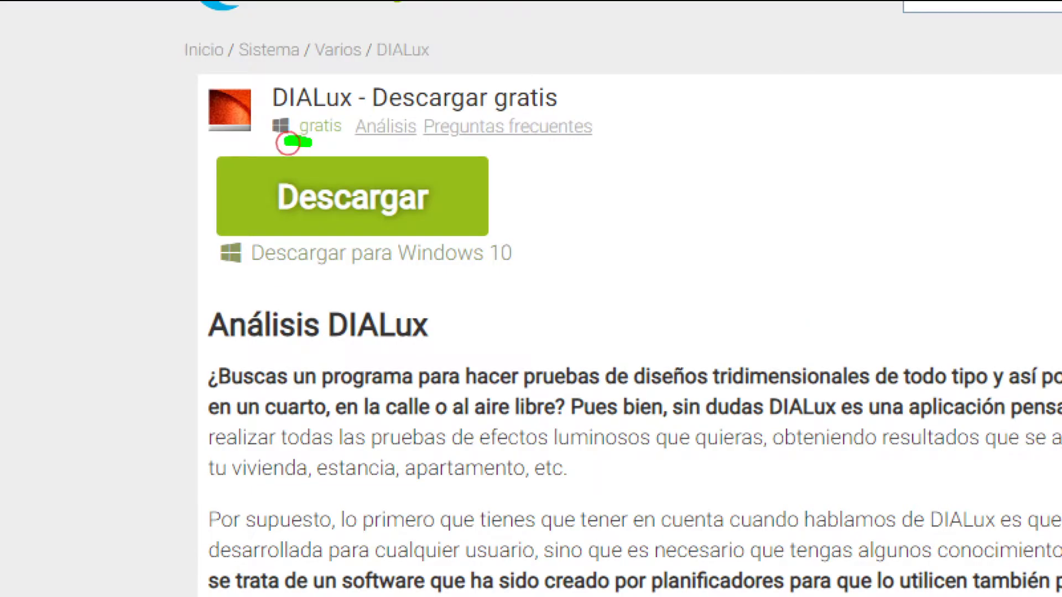
# Download the free DIALux installer for Windows 10 from its Usitility page
pyautogui.moveTo(288, 143)
pyautogui.mouseDown()
pyautogui.moveTo(193, 152)
pyautogui.moveTo(182, 248)
pyautogui.moveTo(308, 295)
pyautogui.moveTo(485, 294)
pyautogui.moveTo(566, 235)
pyautogui.moveTo(320, 147)
pyautogui.mouseUp()
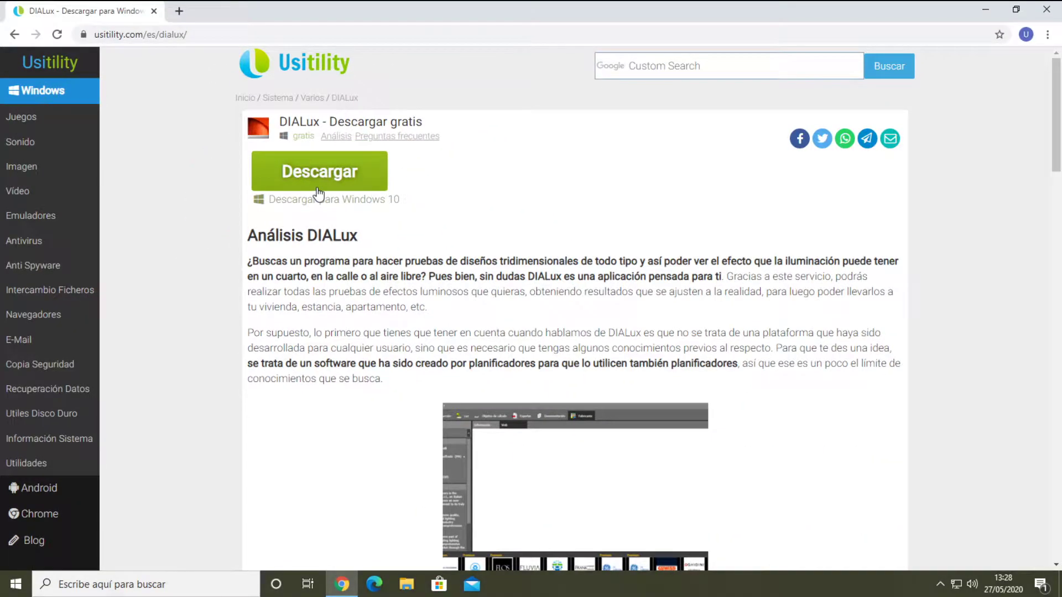
pyautogui.click(409, 218)
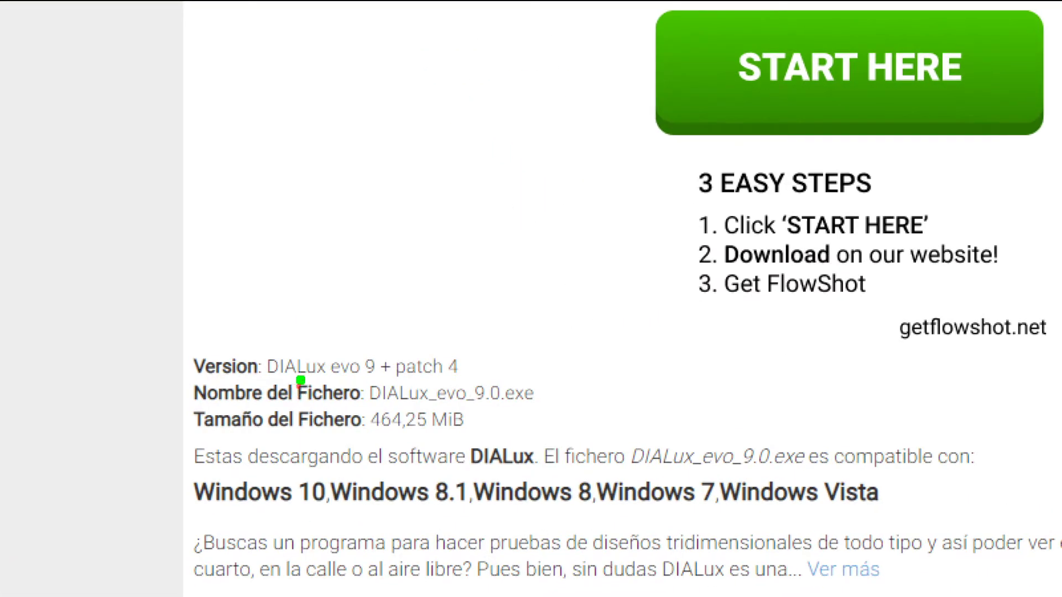
pyautogui.moveTo(314, 386); pyautogui.dragTo(325, 388)
pyautogui.moveTo(402, 381); pyautogui.dragTo(474, 390)
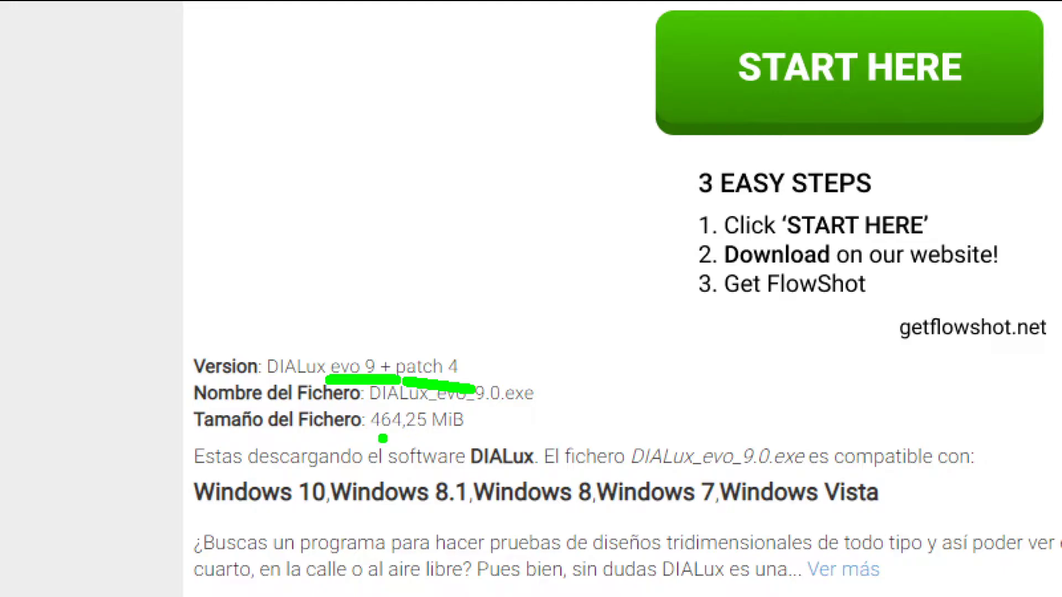
pyautogui.moveTo(369, 433); pyautogui.dragTo(437, 432)
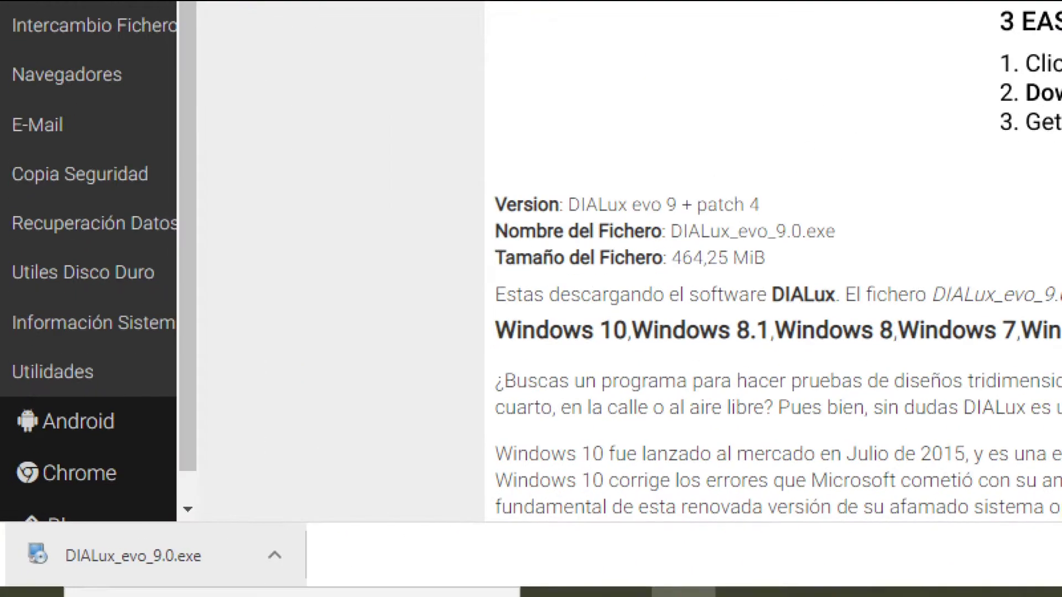
pyautogui.click(16, 545)
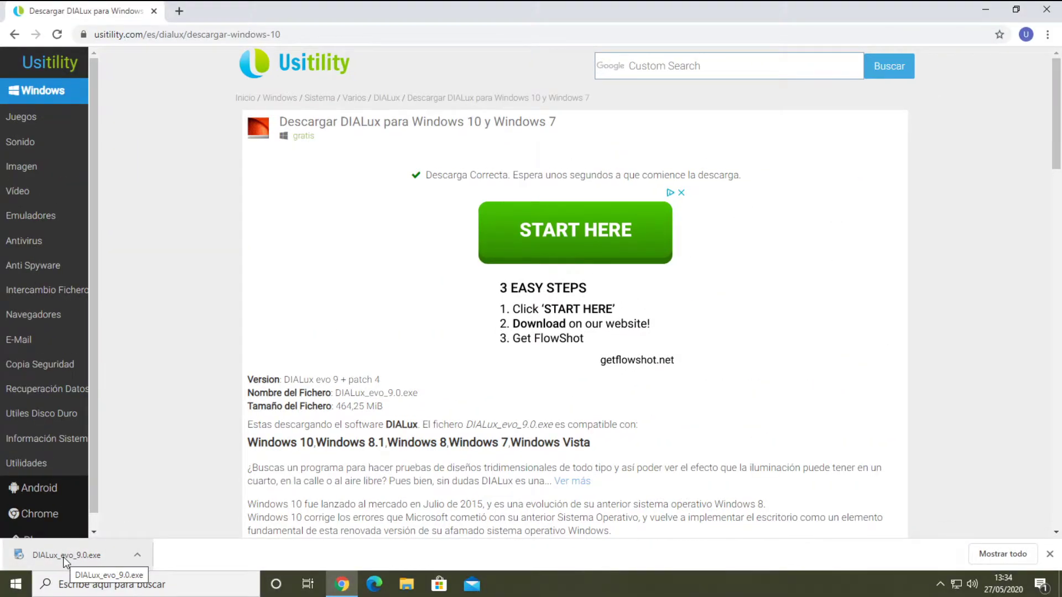
# Run the downloaded DIALux_evo_9.0.exe, allow it to make changes to the device and accept the setup's check for required components
pyautogui.click(63, 555)
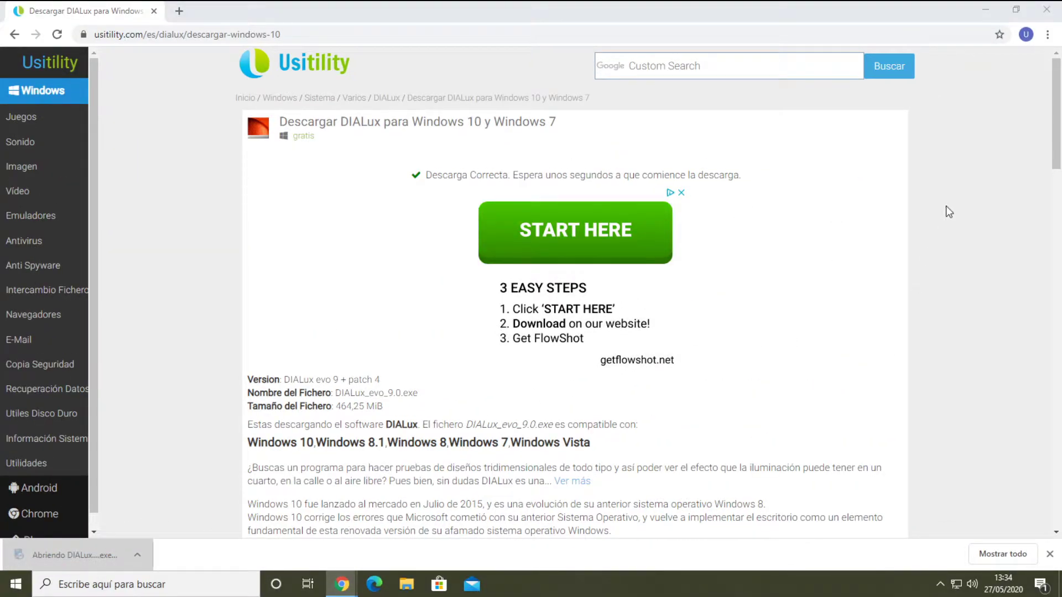
pyautogui.click(984, 11)
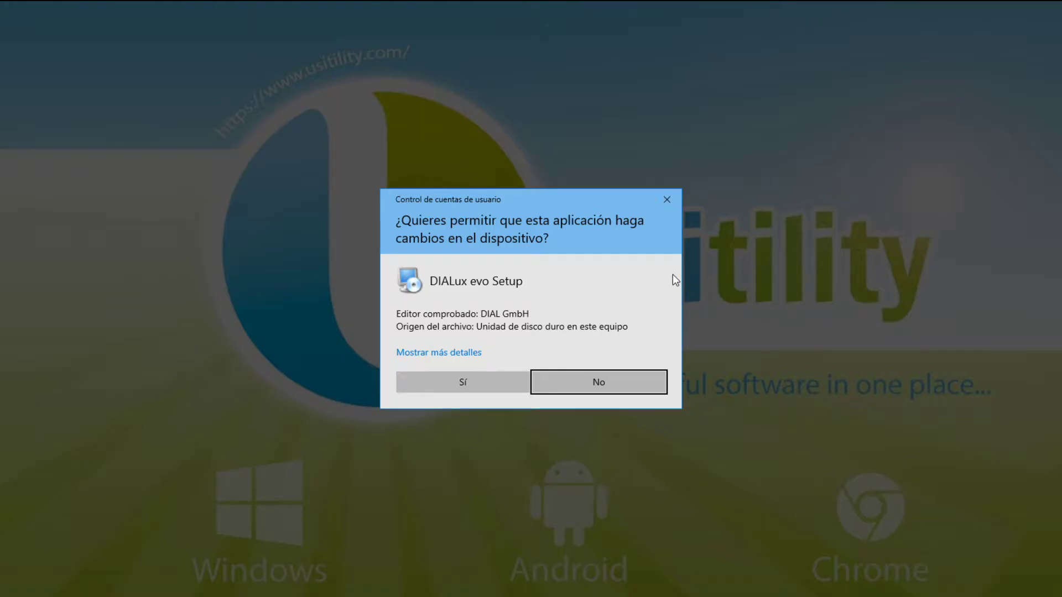
pyautogui.click(462, 380)
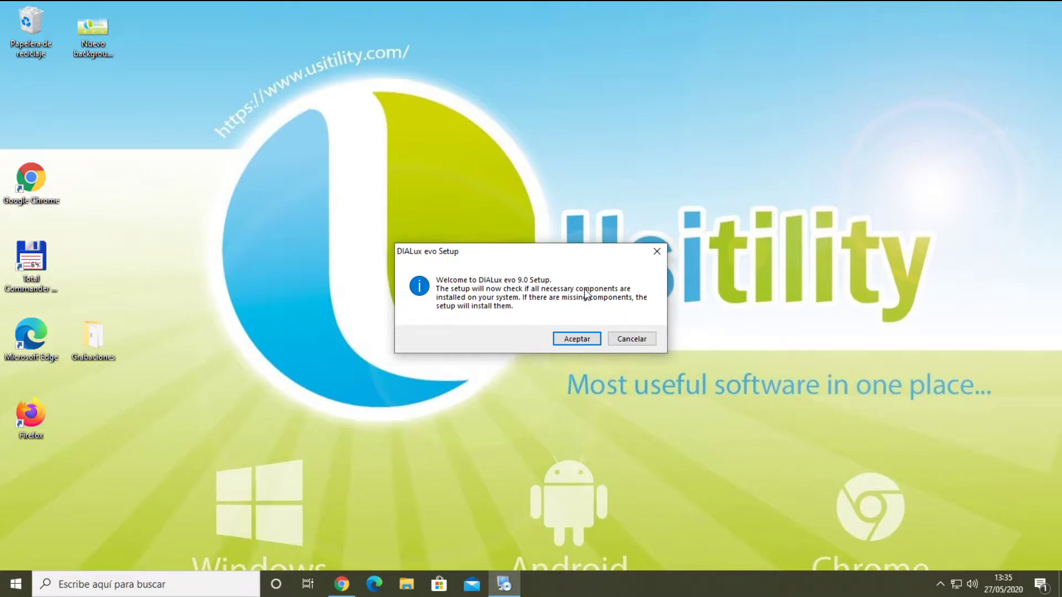
pyautogui.click(572, 339)
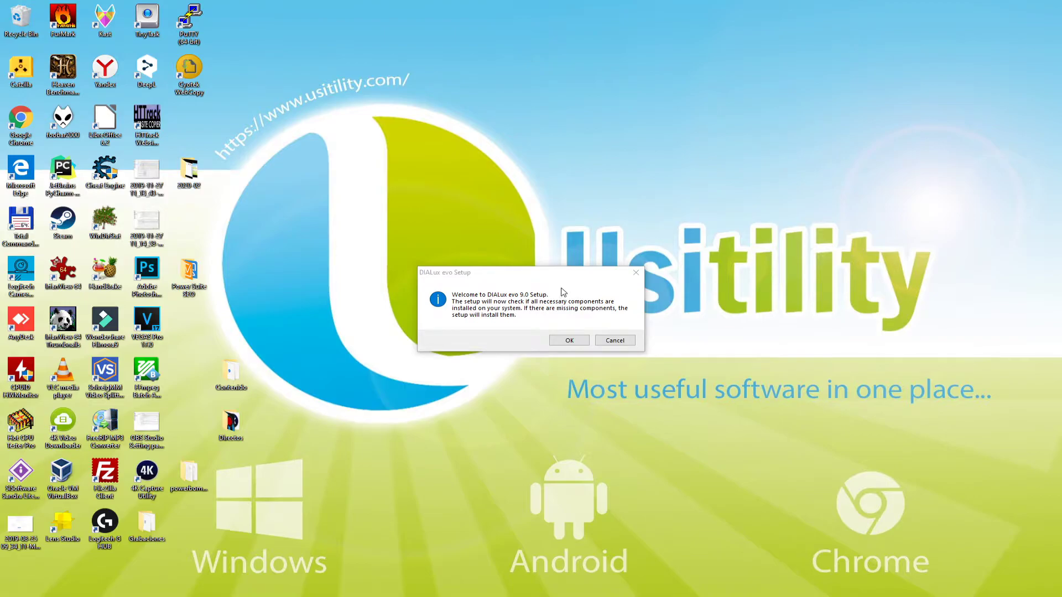
pyautogui.click(569, 340)
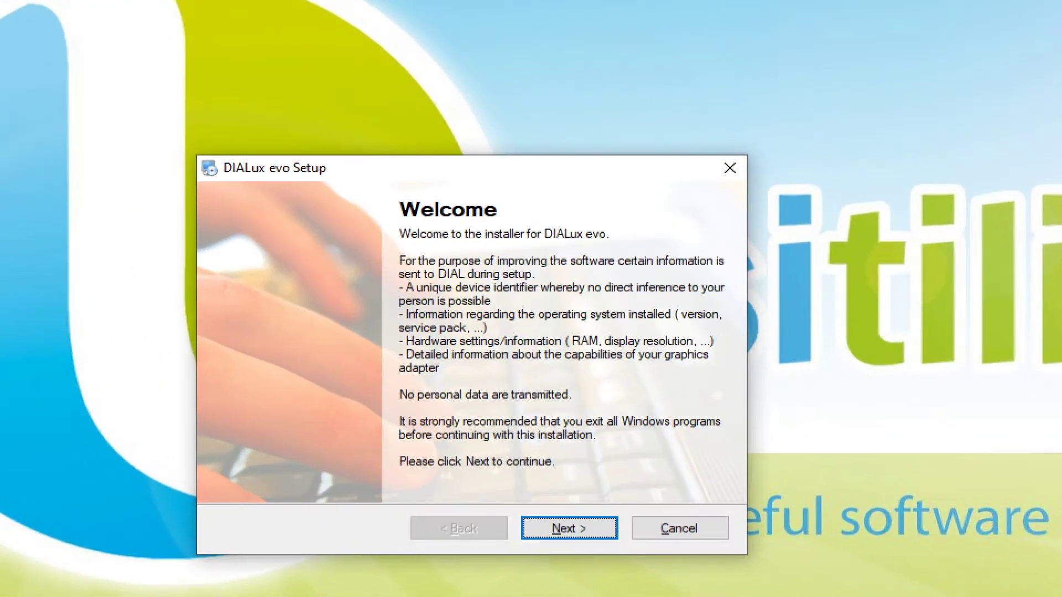
pyautogui.moveTo(537, 267); pyautogui.dragTo(721, 271)
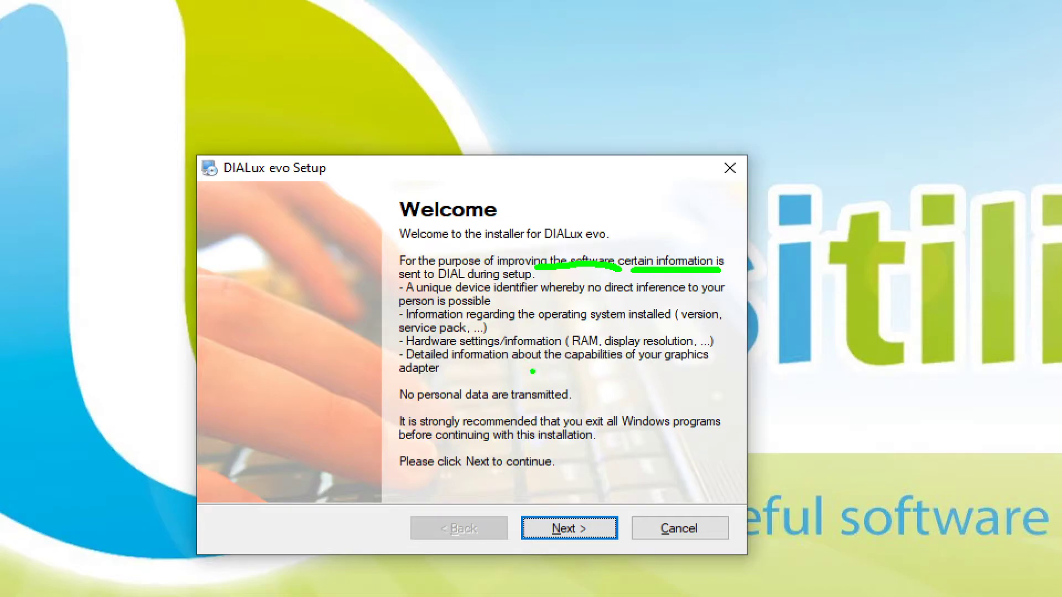
pyautogui.moveTo(403, 378); pyautogui.dragTo(449, 379)
pyautogui.moveTo(654, 367); pyautogui.dragTo(700, 367)
pyautogui.moveTo(398, 409); pyautogui.dragTo(578, 408)
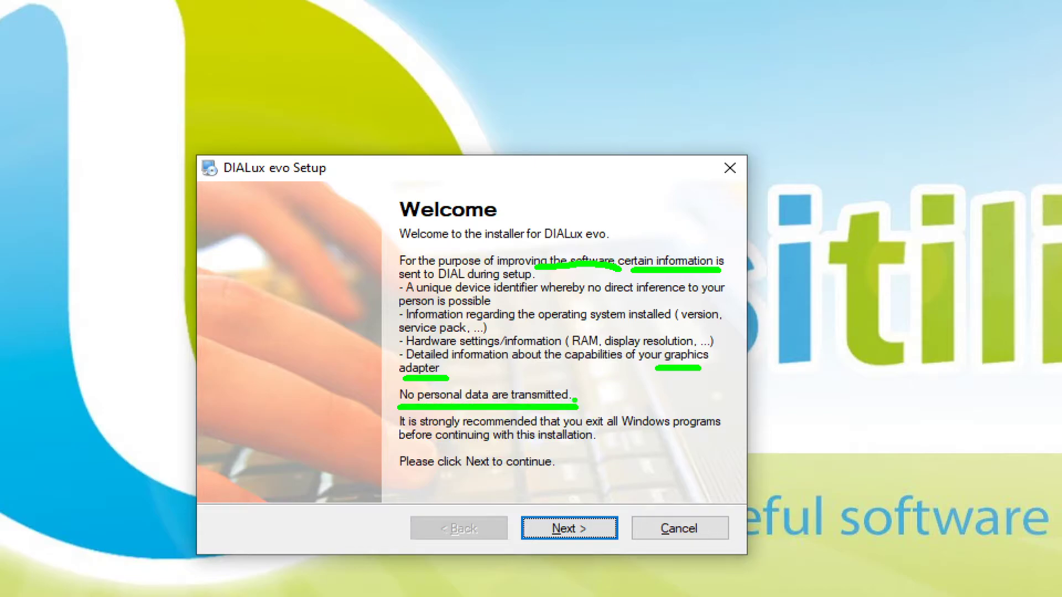
pyautogui.moveTo(393, 422); pyautogui.dragTo(393, 443)
pyautogui.press('Escape')
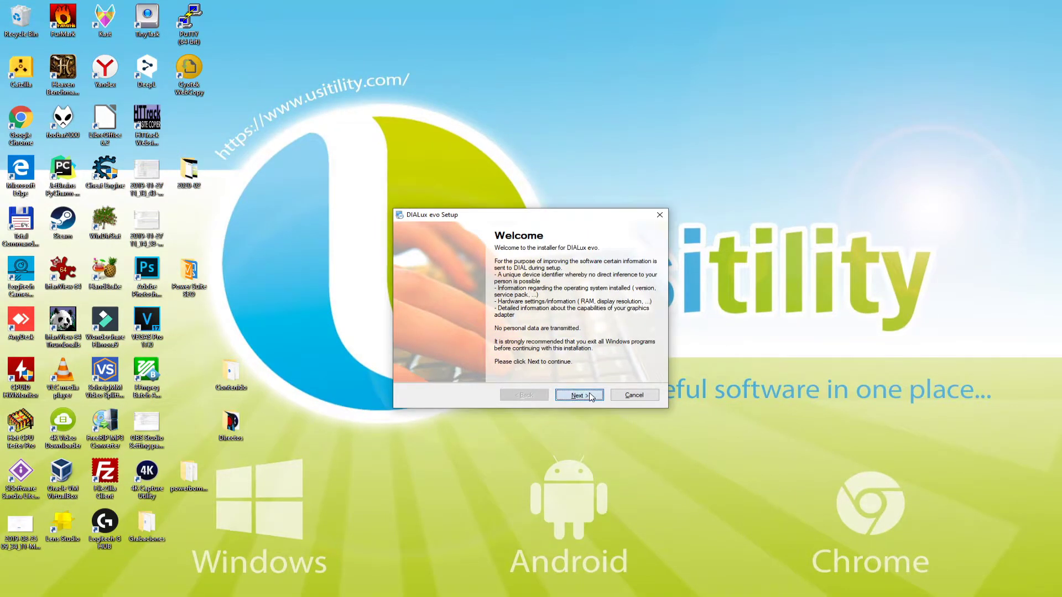
# Continue past the installer's welcome page and agree to the terms of the license agreement
pyautogui.click(579, 395)
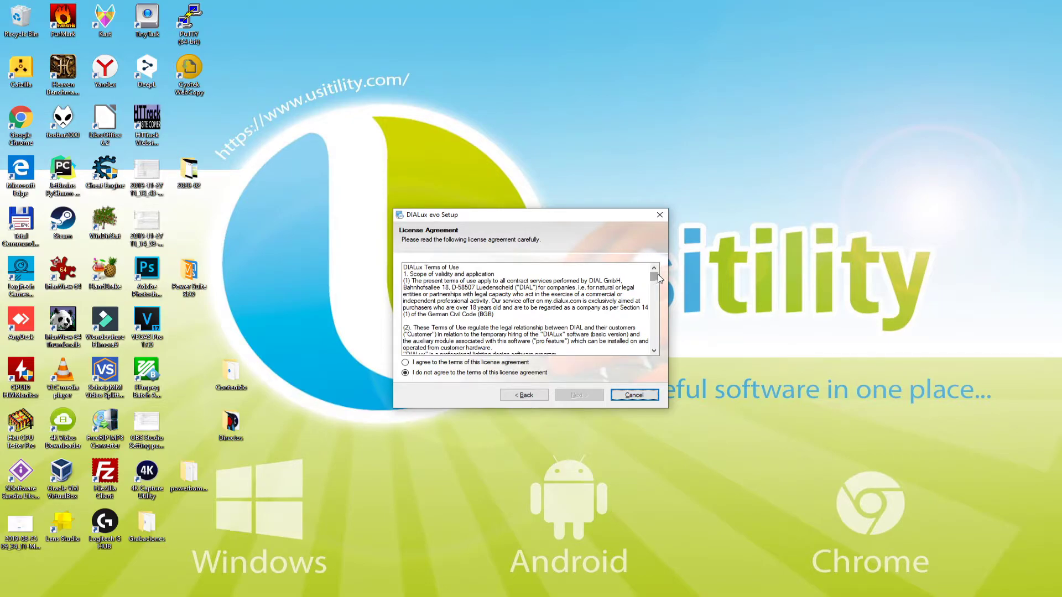
pyautogui.moveTo(652, 287)
pyautogui.mouseDown()
pyautogui.moveTo(651, 366)
pyautogui.moveTo(657, 261)
pyautogui.moveTo(656, 293)
pyautogui.moveTo(655, 273)
pyautogui.mouseUp()
pyautogui.click(411, 365)
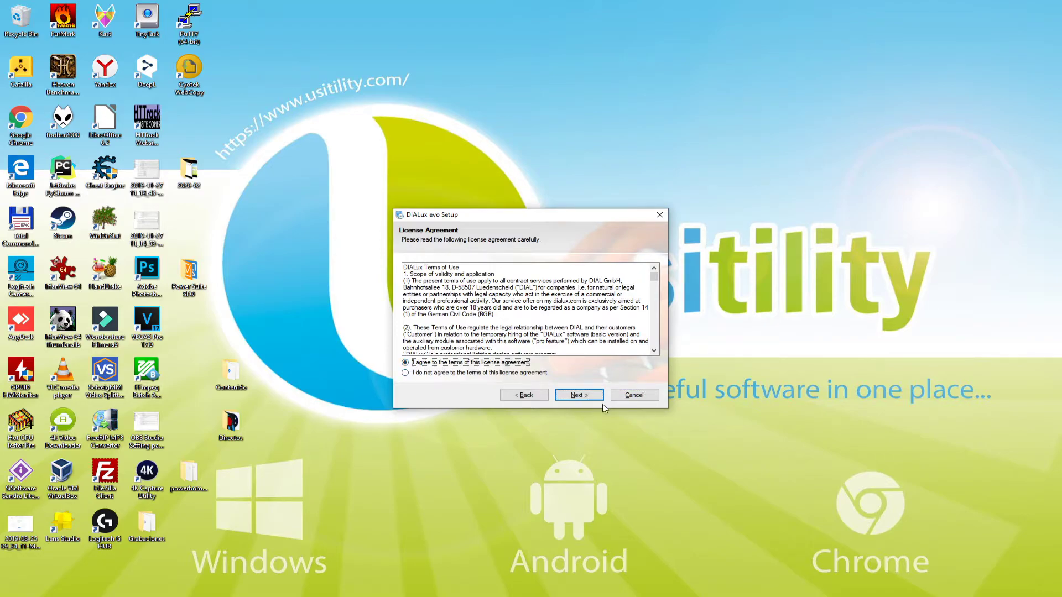
pyautogui.click(579, 395)
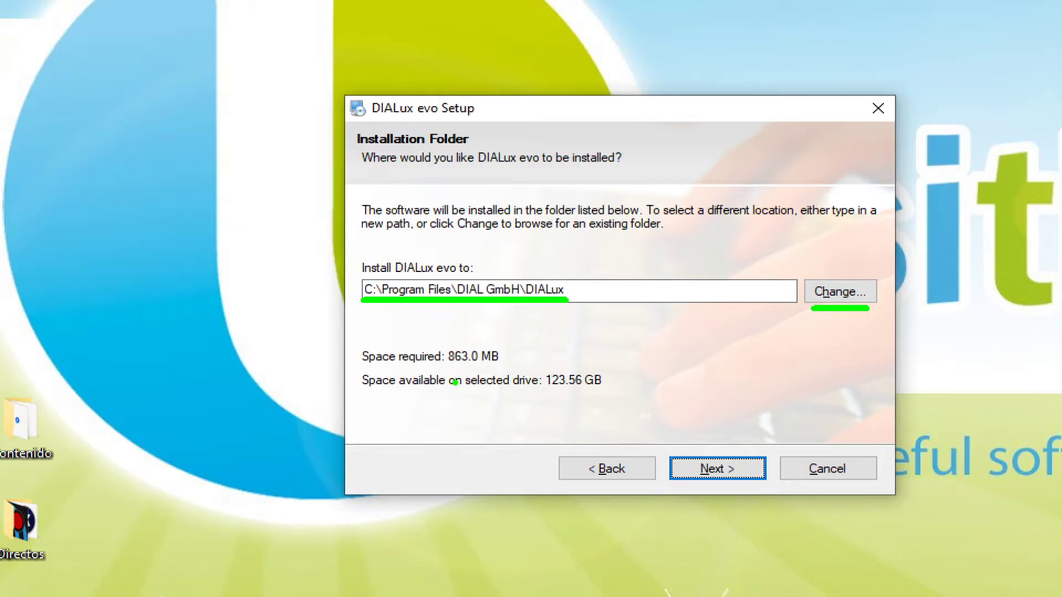
# Install DIALux evo in C:\Program Files\DIAL GmbH\DIALux with the shortcut folder DIALux evo, and finish the setup
pyautogui.moveTo(443, 367); pyautogui.dragTo(492, 367)
pyautogui.press('Escape')
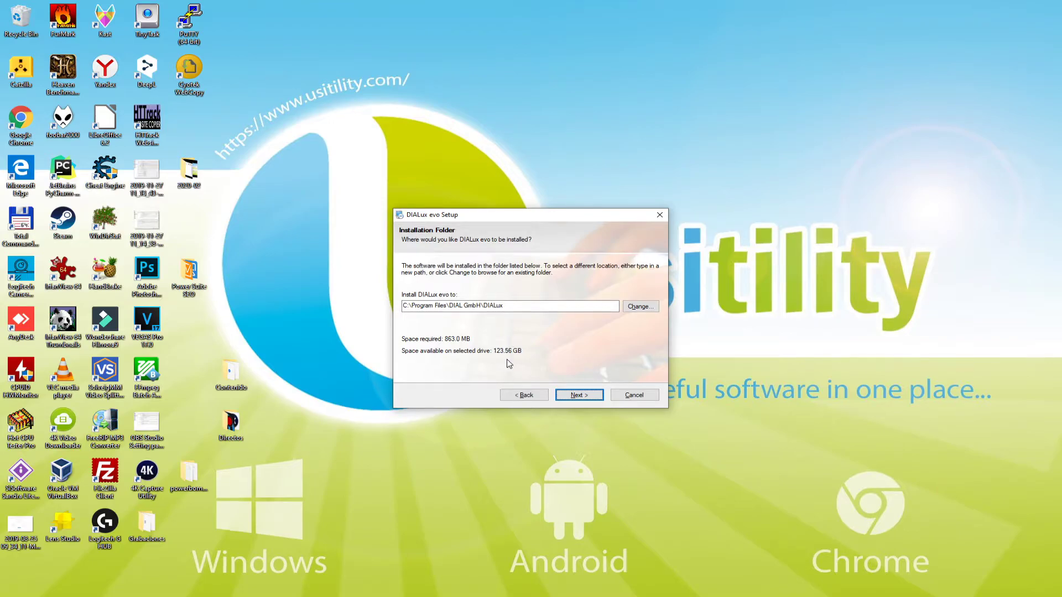
pyautogui.click(579, 396)
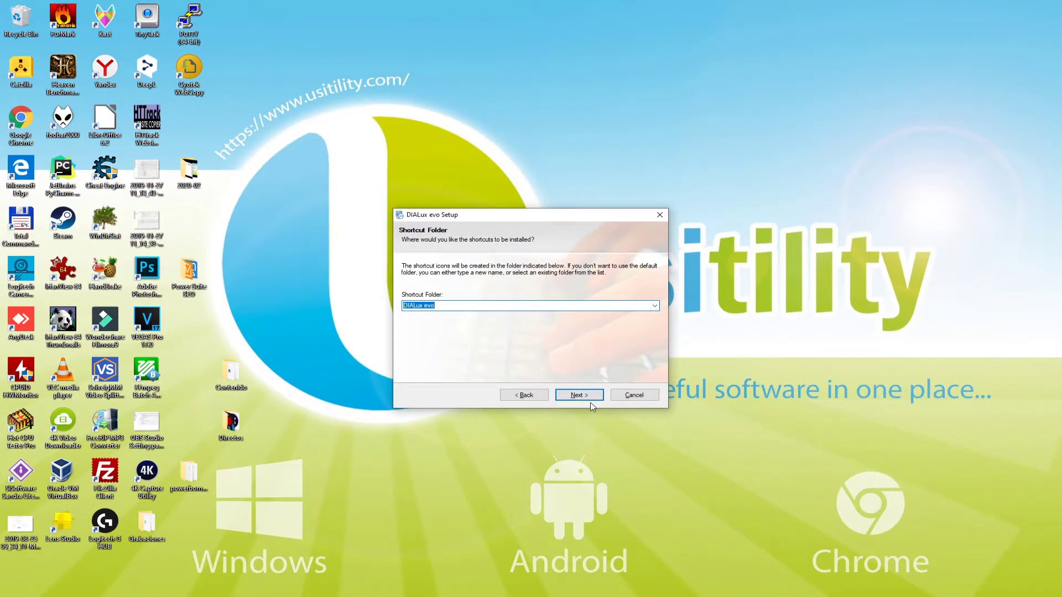
pyautogui.click(589, 398)
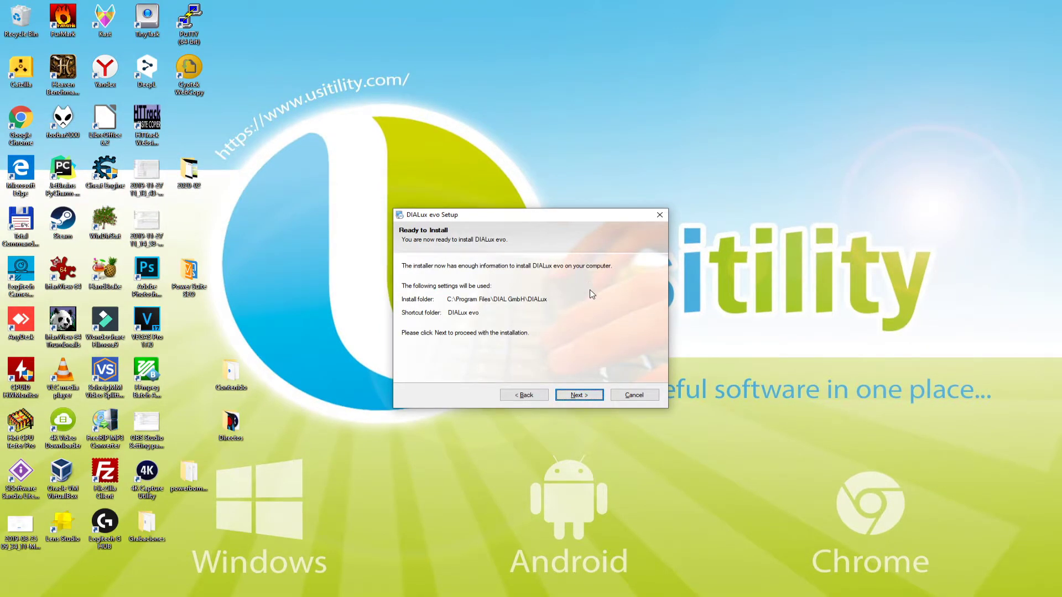
pyautogui.click(591, 395)
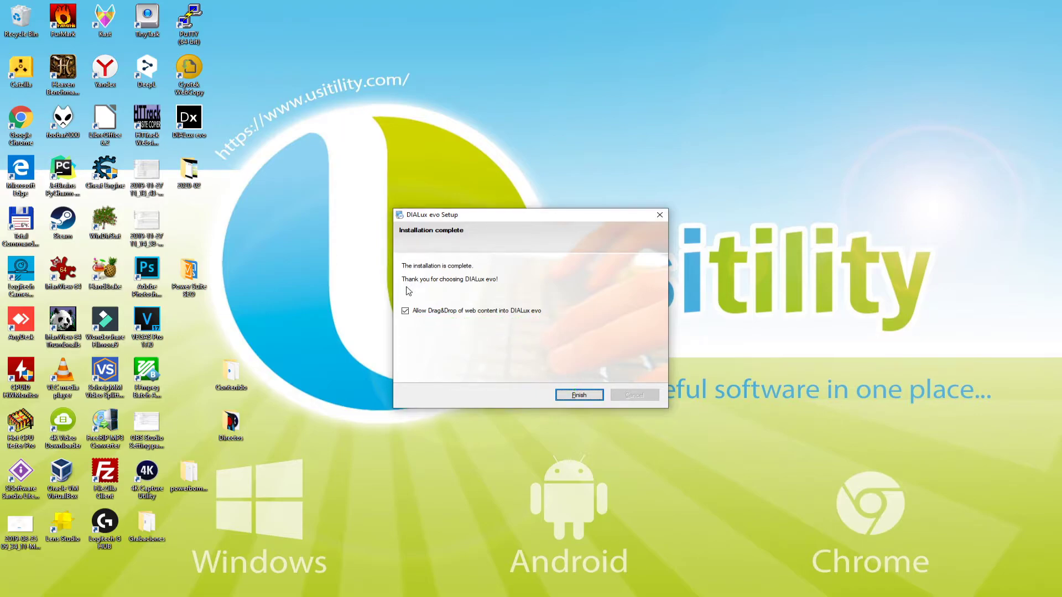
pyautogui.click(579, 394)
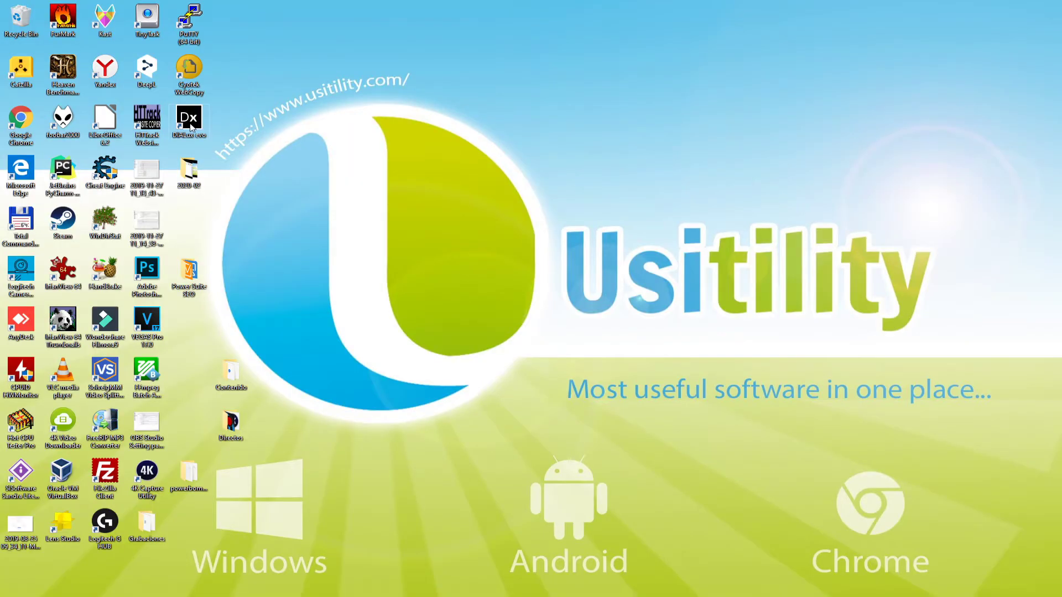
# Launch DIALux evo from the desktop and send the feedback form with the industry left as Not applicable
pyautogui.doubleClick(190, 126)
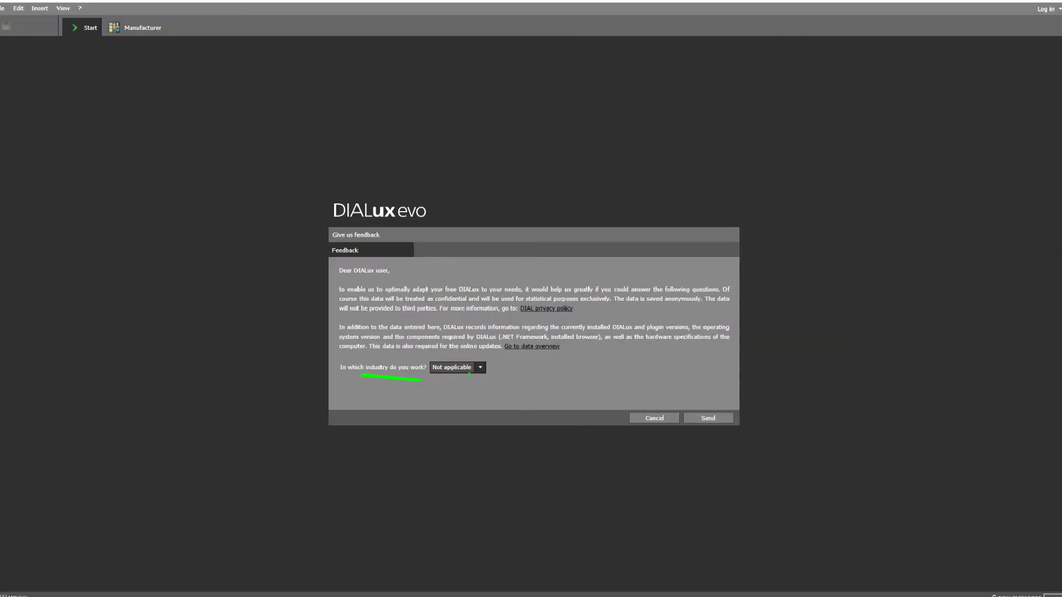
pyautogui.click(477, 368)
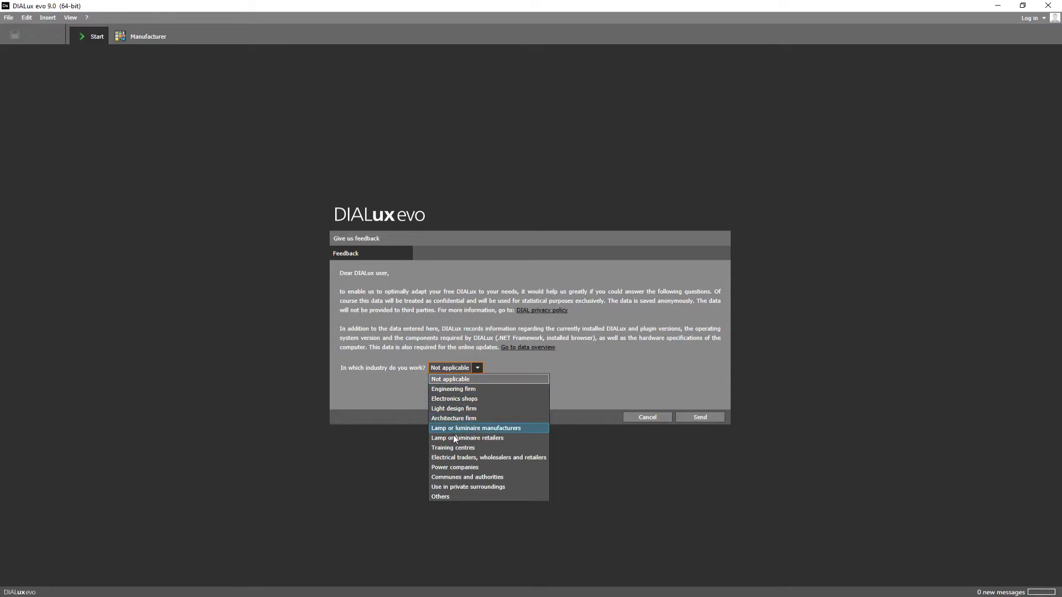
pyautogui.click(544, 366)
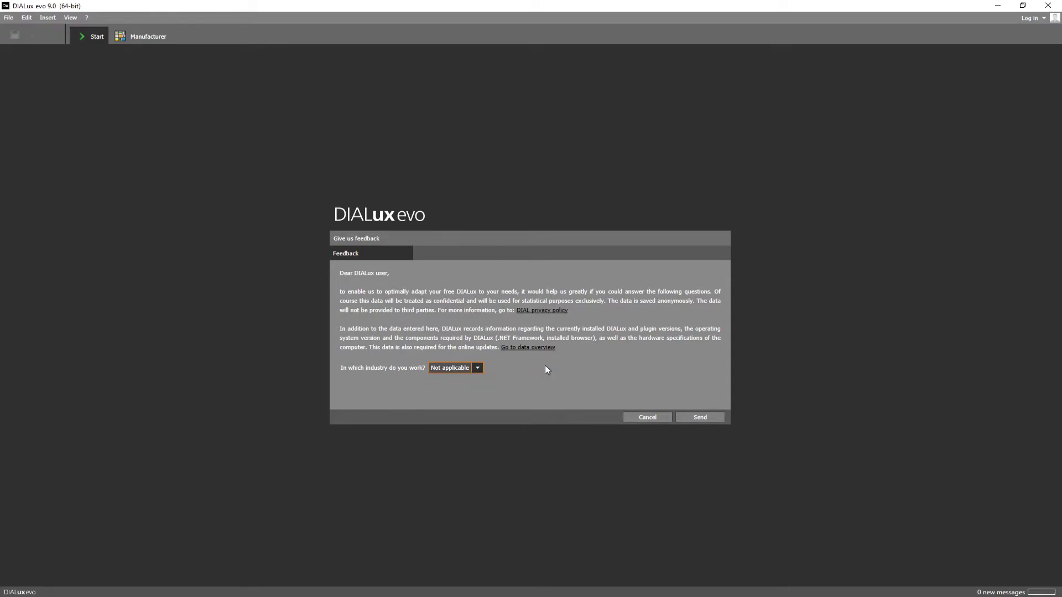
pyautogui.click(704, 418)
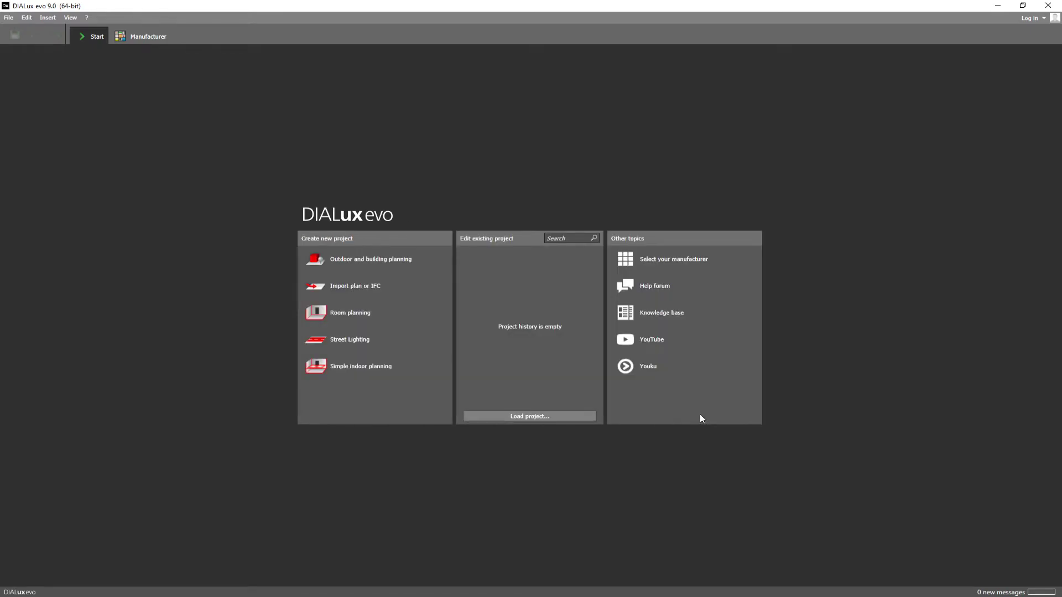
# Restore the maximized DIALux evo window to a smaller size and move it toward the desktop's upper-left area
pyautogui.press('super+Down')
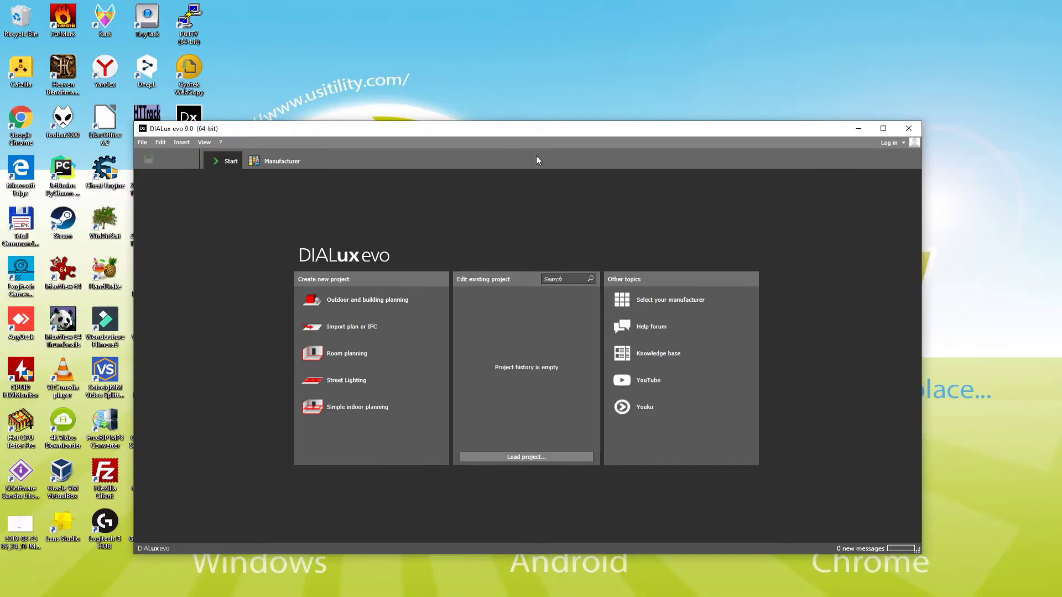
pyautogui.moveTo(535, 124); pyautogui.dragTo(461, 72)
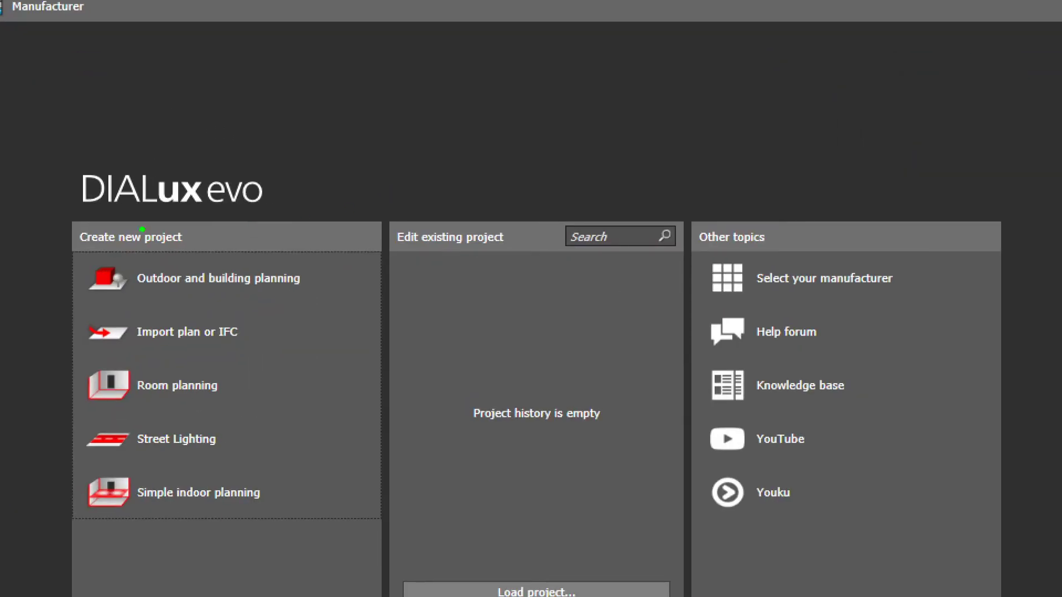
pyautogui.moveTo(132, 209)
pyautogui.mouseDown()
pyautogui.moveTo(69, 222)
pyautogui.moveTo(46, 319)
pyautogui.moveTo(93, 465)
pyautogui.moveTo(332, 493)
pyautogui.moveTo(231, 210)
pyautogui.mouseUp()
pyautogui.moveTo(518, 187)
pyautogui.mouseDown()
pyautogui.moveTo(452, 189)
pyautogui.moveTo(382, 240)
pyautogui.moveTo(370, 292)
pyautogui.moveTo(360, 415)
pyautogui.moveTo(428, 572)
pyautogui.moveTo(621, 543)
pyautogui.moveTo(636, 310)
pyautogui.moveTo(530, 193)
pyautogui.moveTo(502, 189)
pyautogui.mouseUp()
pyautogui.moveTo(938, 197)
pyautogui.mouseDown()
pyautogui.moveTo(766, 254)
pyautogui.moveTo(780, 523)
pyautogui.moveTo(940, 213)
pyautogui.moveTo(851, 195)
pyautogui.mouseUp()
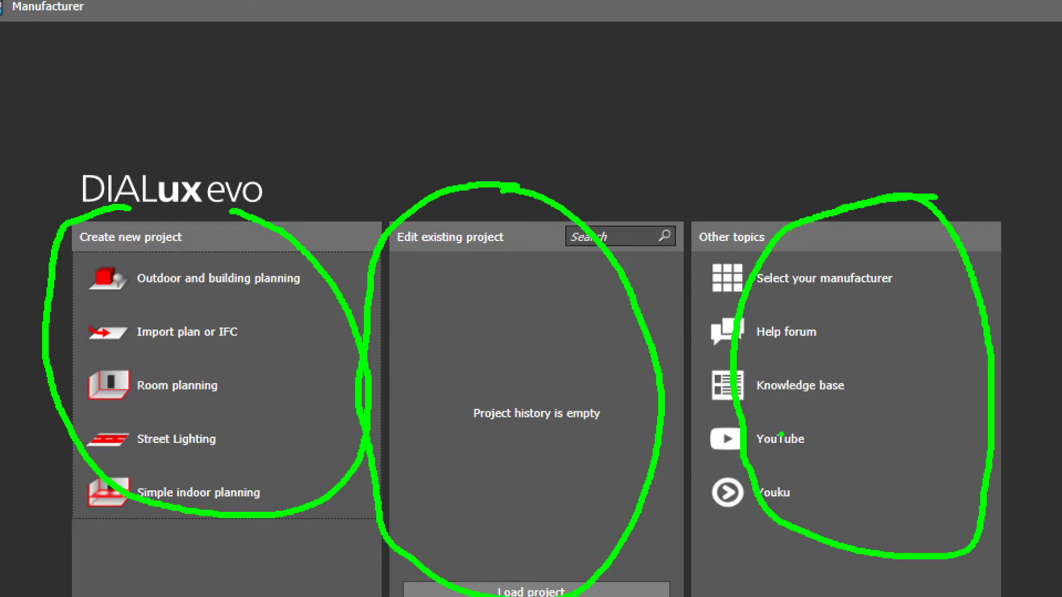
pyautogui.moveTo(883, 445); pyautogui.dragTo(834, 447)
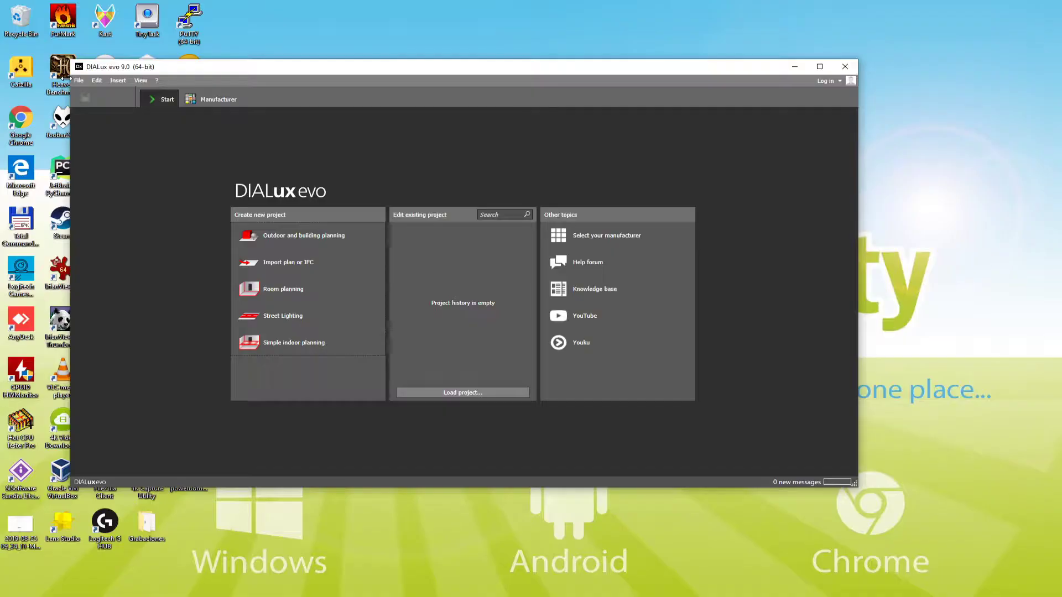
# Set the display language to español (España, alfabetización tradicional) in the general settings and restart the program
pyautogui.click(75, 81)
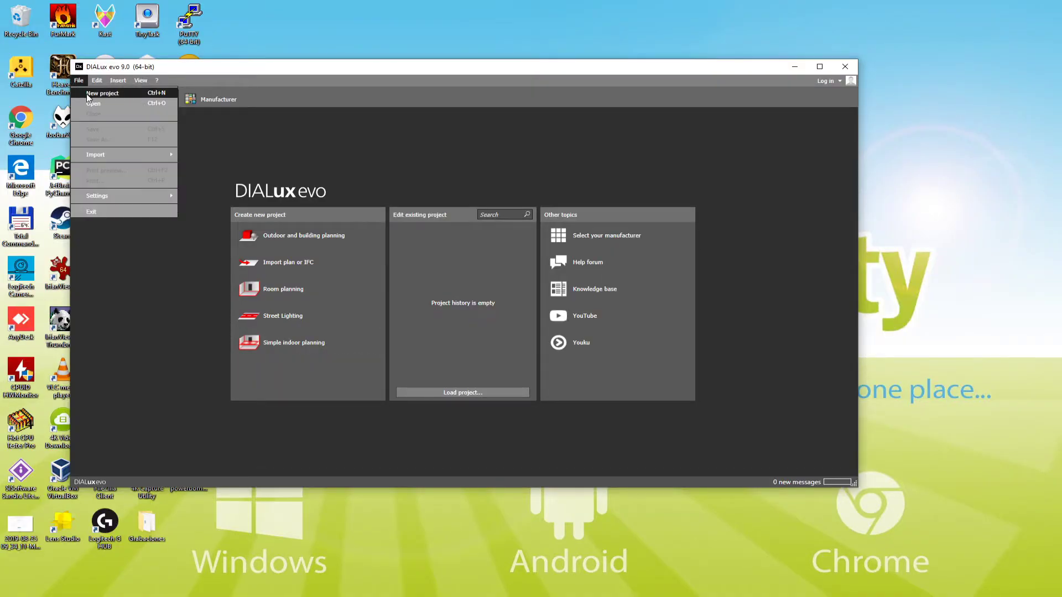
pyautogui.moveTo(123, 196)
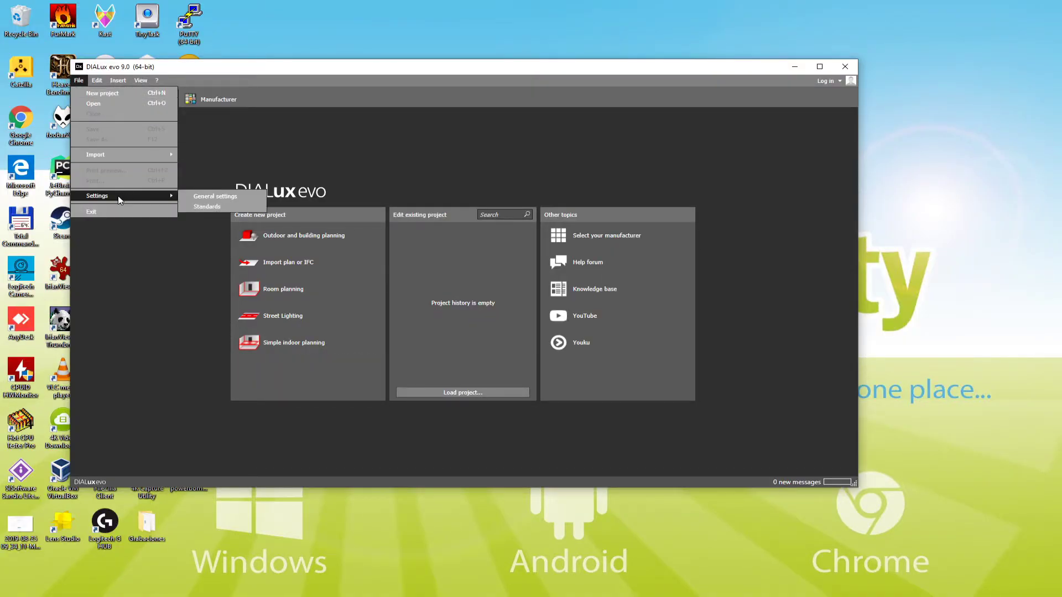
pyautogui.click(221, 196)
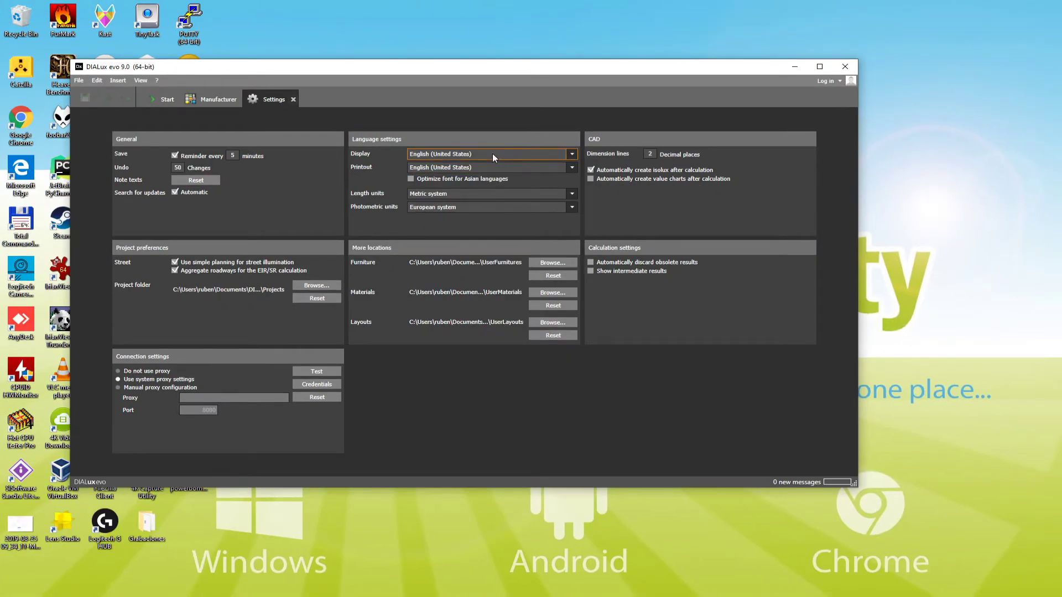
pyautogui.click(433, 154)
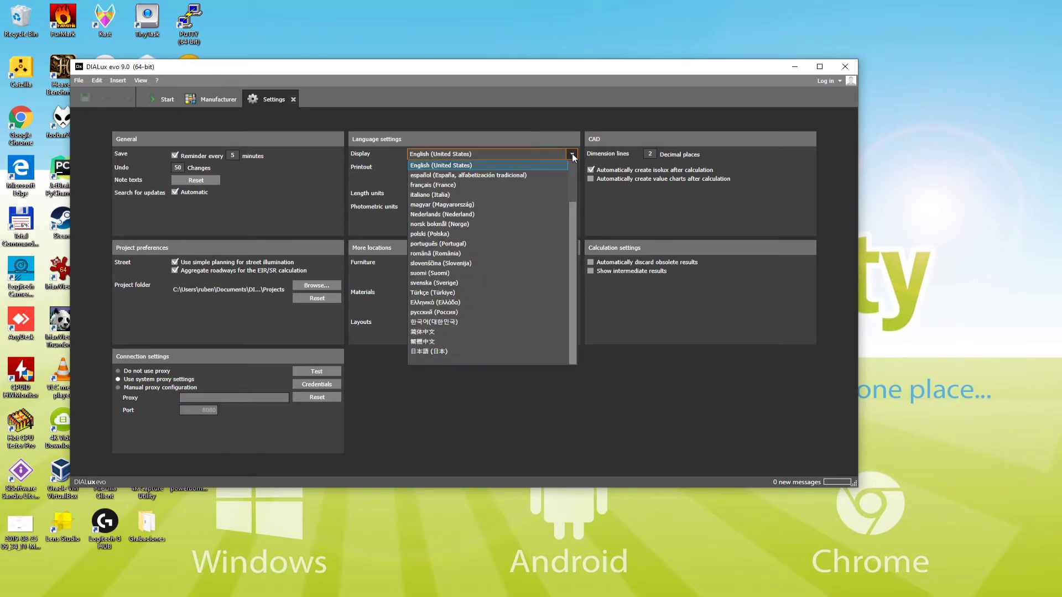
pyautogui.click(509, 175)
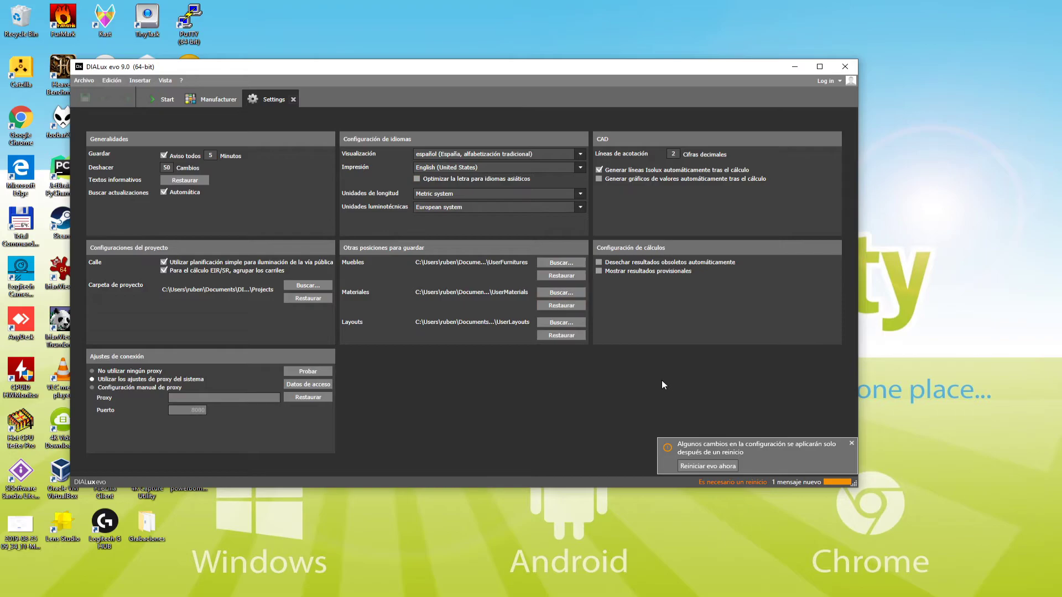
pyautogui.click(716, 465)
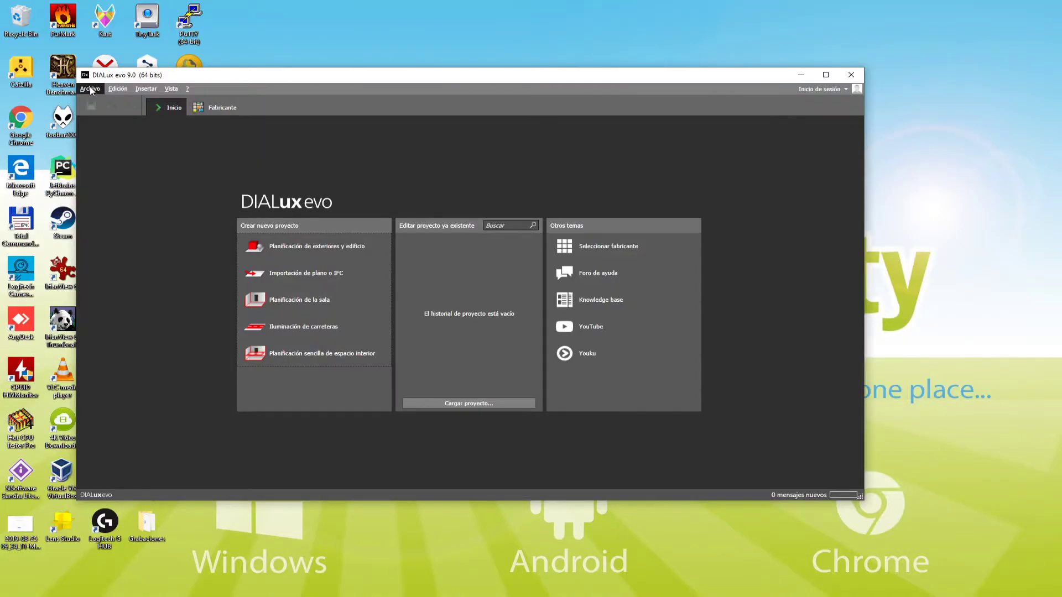
# Review the length and lighting unit options in the general settings, then close the settings page
pyautogui.click(89, 89)
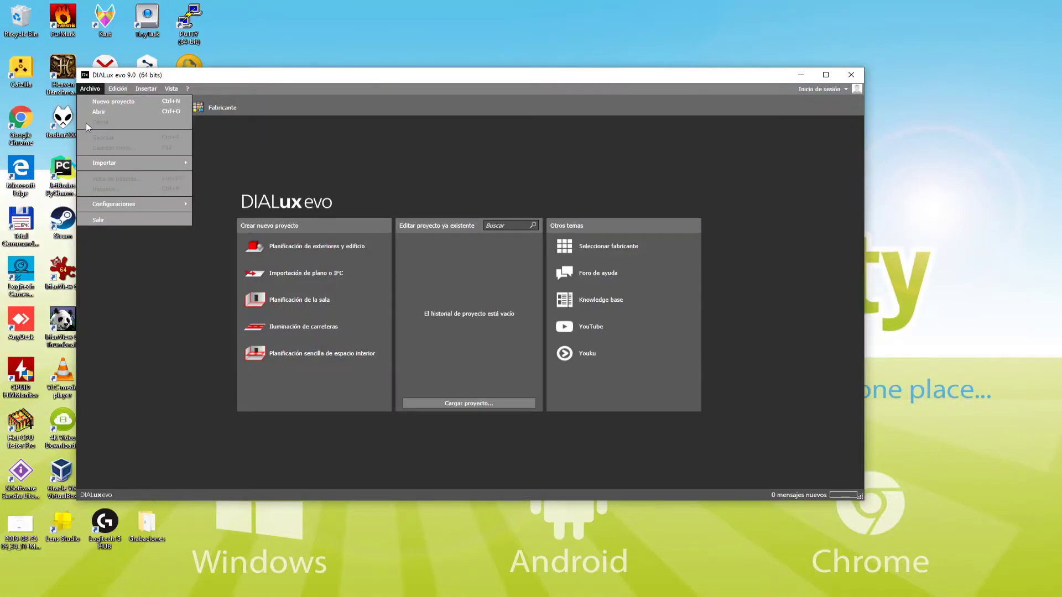
pyautogui.moveTo(138, 204)
pyautogui.click(253, 212)
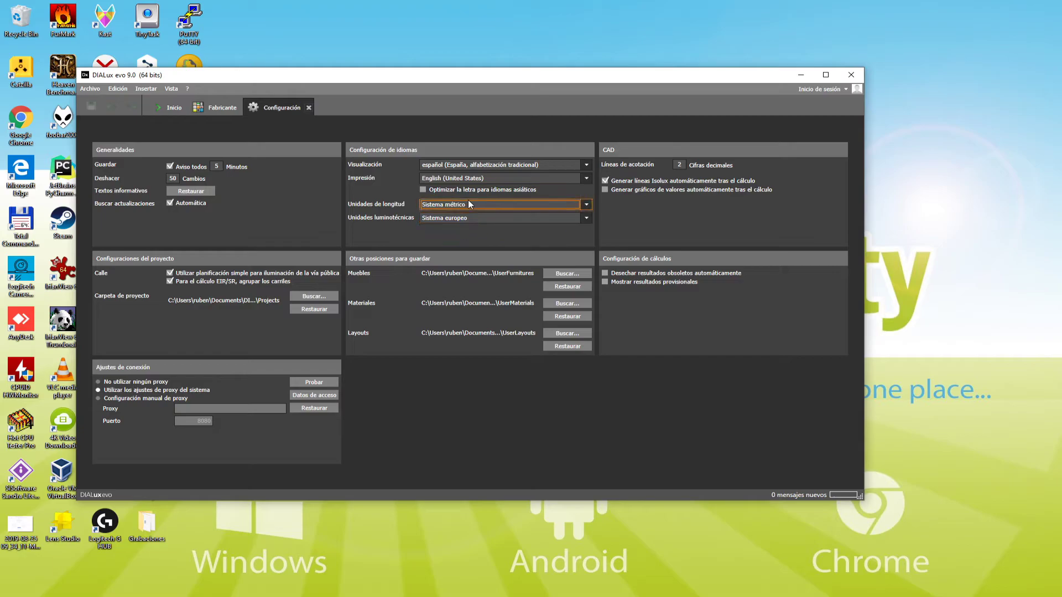
pyautogui.click(473, 204)
pyautogui.click(473, 247)
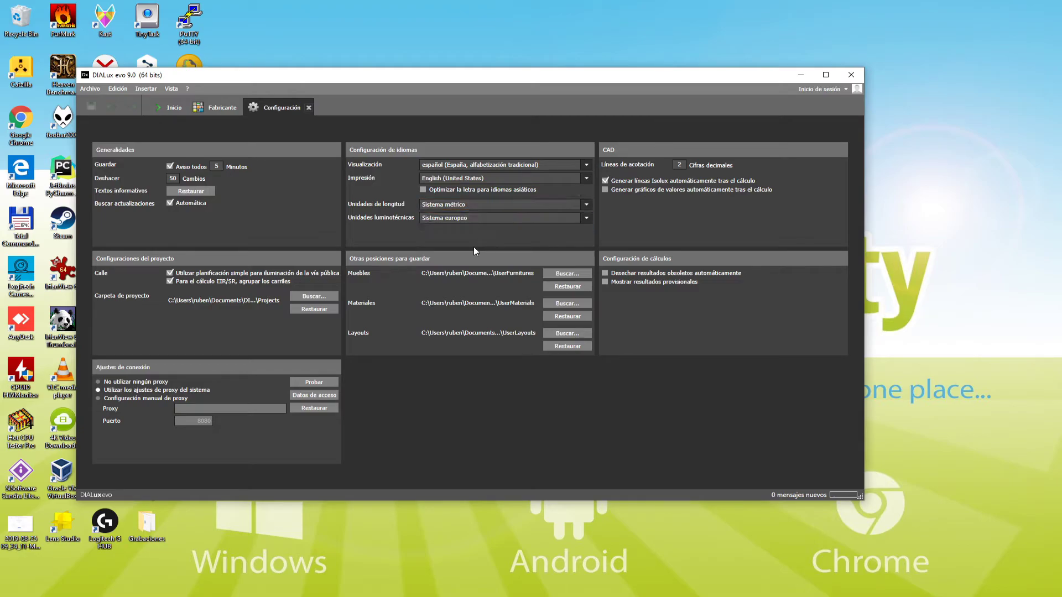
pyautogui.click(476, 218)
pyautogui.click(629, 234)
pyautogui.click(309, 108)
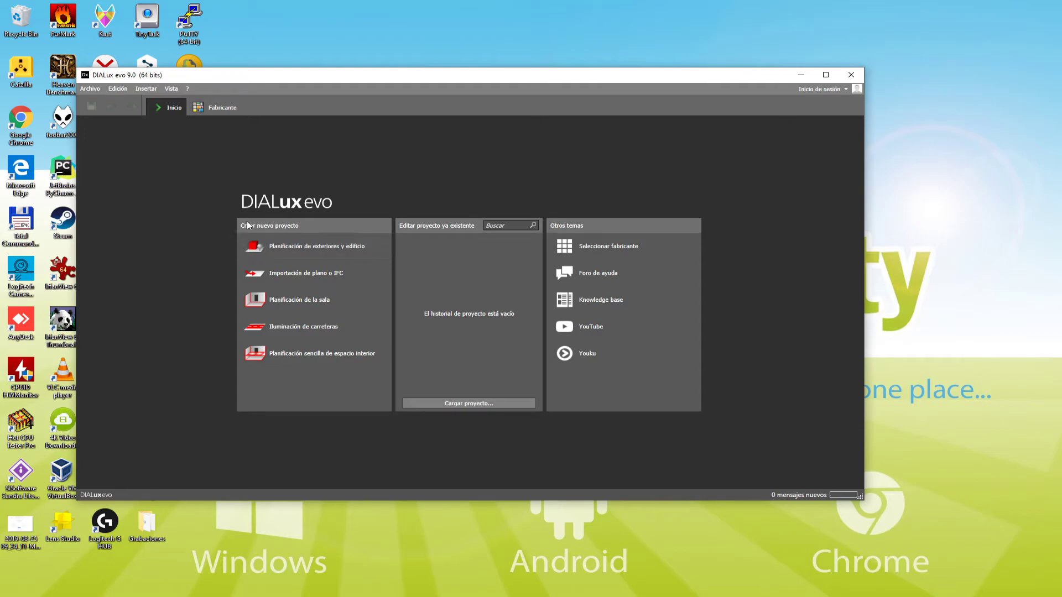
# Create a new exterior and building planning project and look through its construction tools for storeys, building openings and façade elements
pyautogui.click(321, 247)
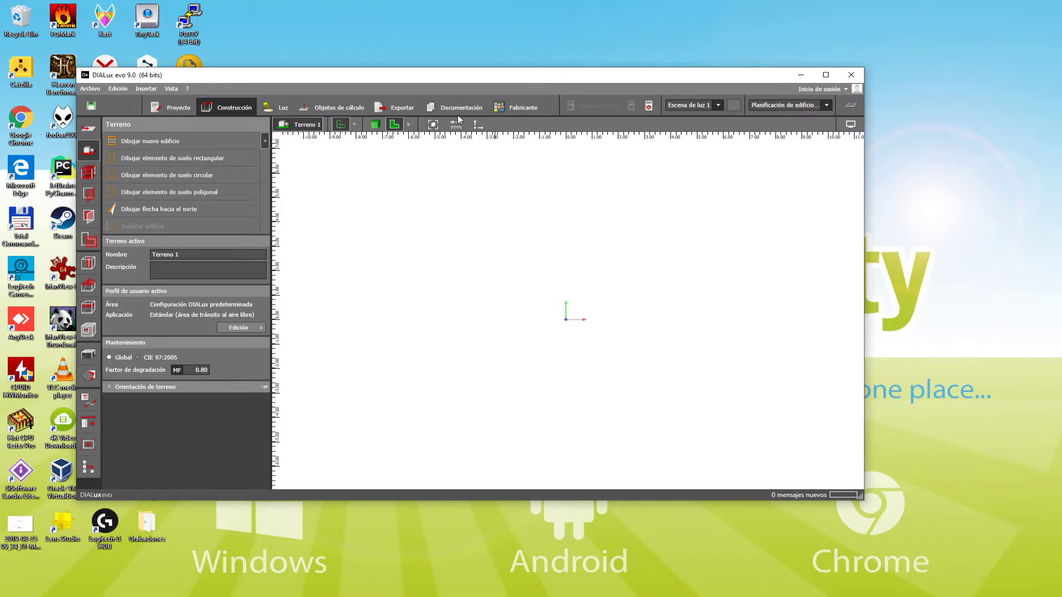
pyautogui.click(88, 173)
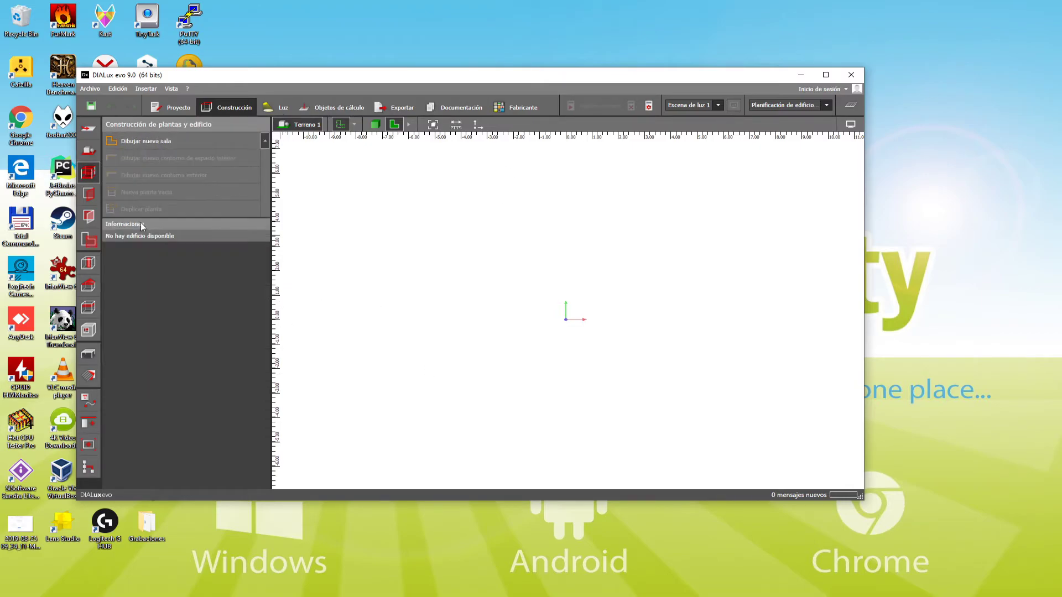
pyautogui.click(96, 236)
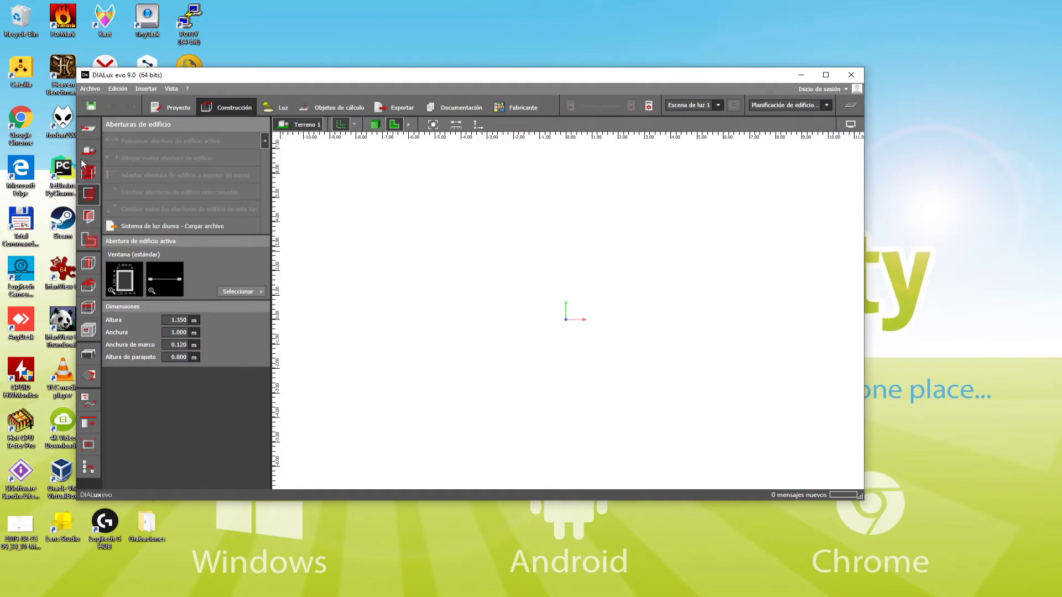
pyautogui.click(90, 287)
pyautogui.click(91, 219)
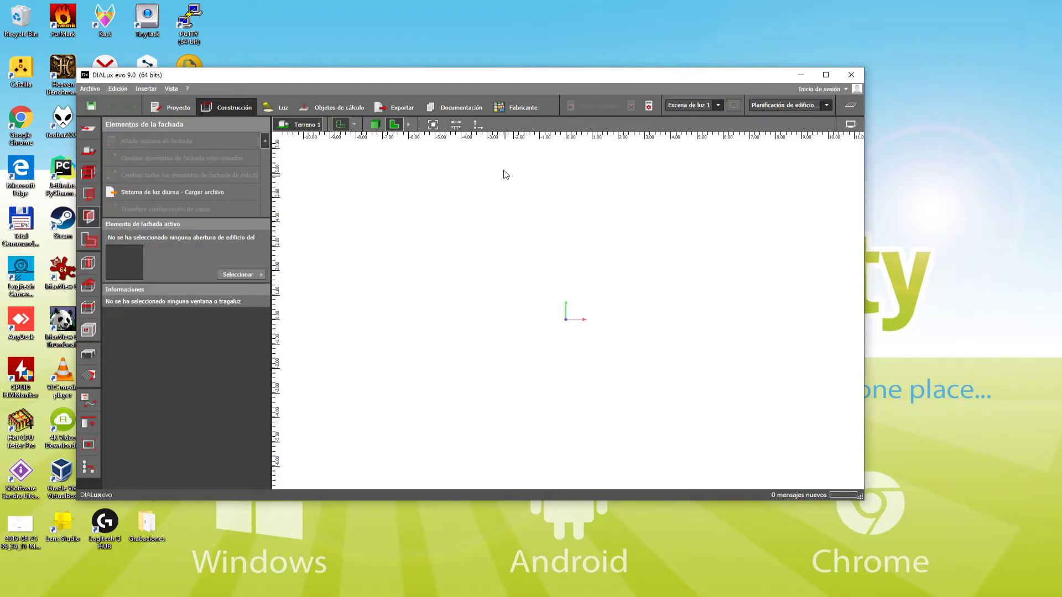
# Look over the project's documentation page and the manufacturer pages from Eaton's Crouse-Hinds back to DW Windsor, then open the lighting workspace
pyautogui.click(465, 109)
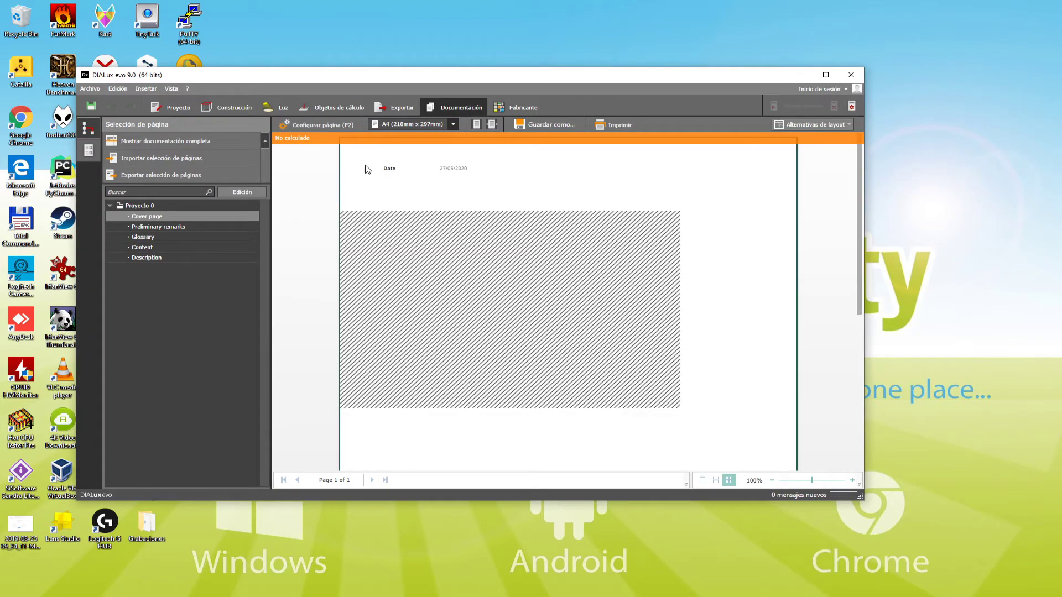
pyautogui.scroll(-3, 491, 273)
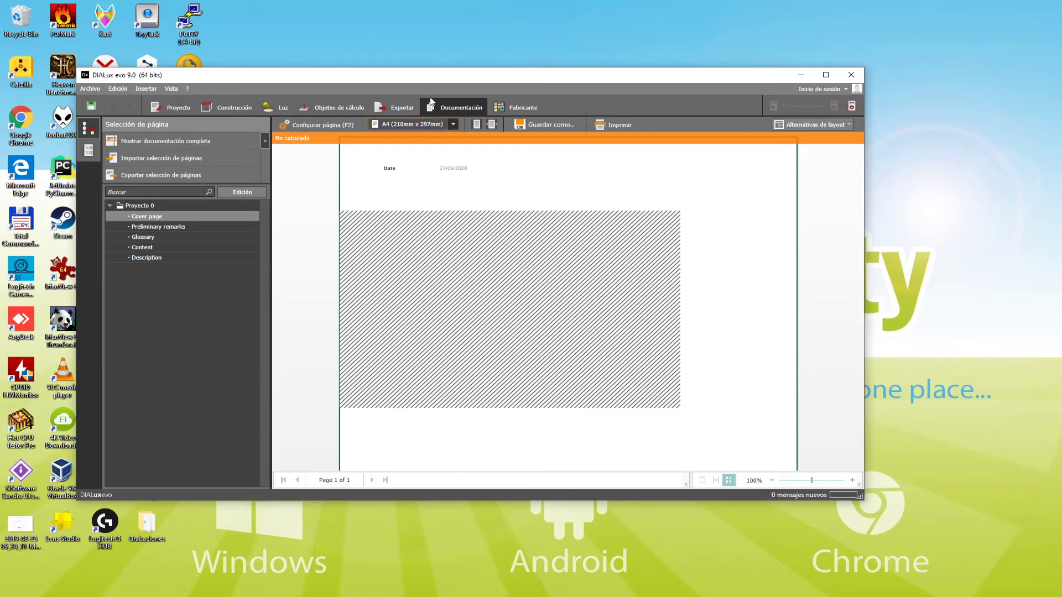
pyautogui.click(517, 108)
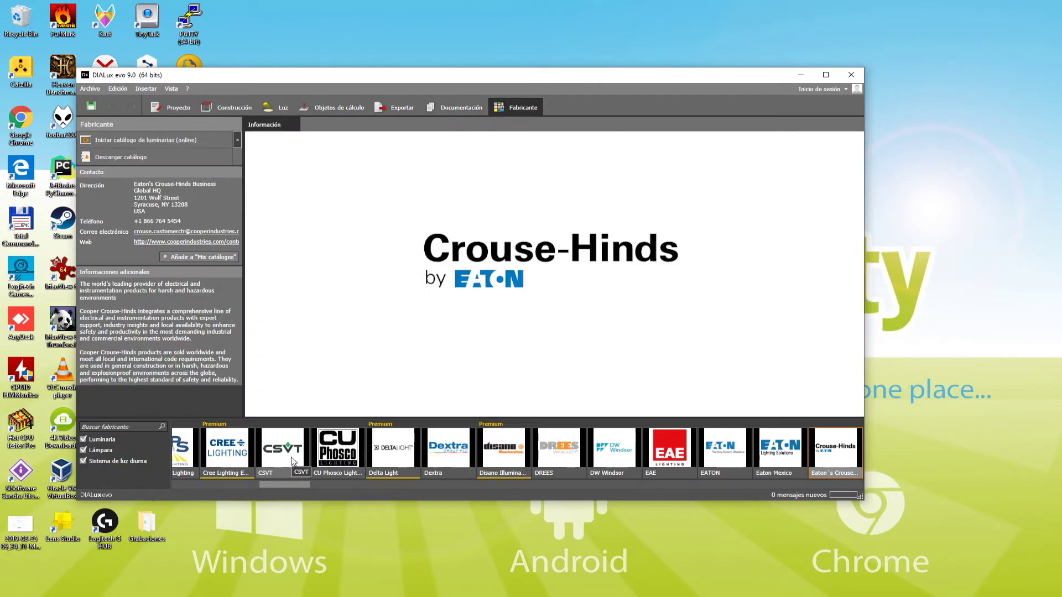
pyautogui.press('Left')
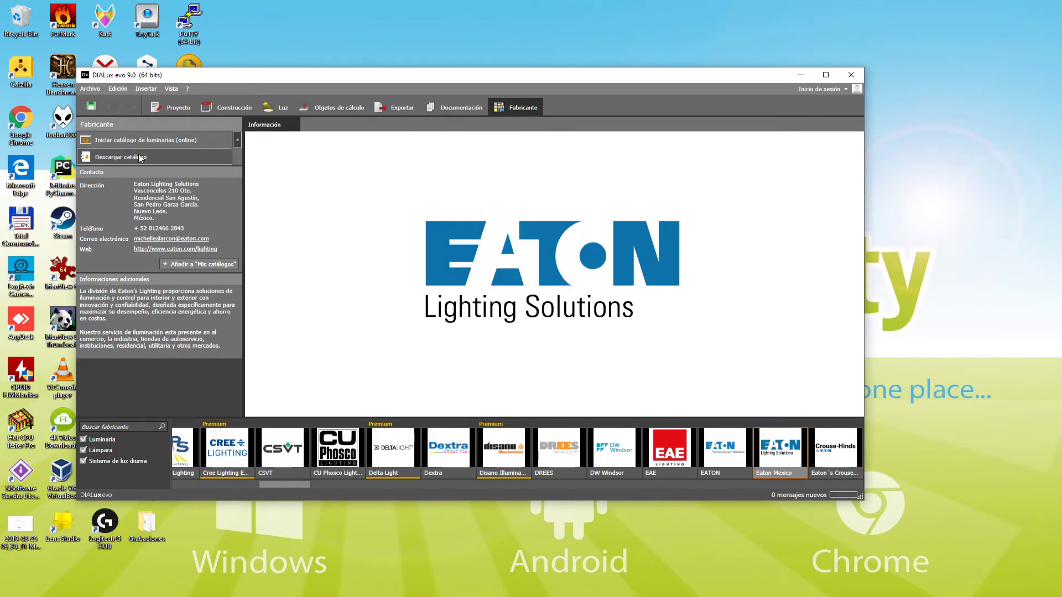
pyautogui.press('Left')
pyautogui.press('Left')
pyautogui.press('Left')
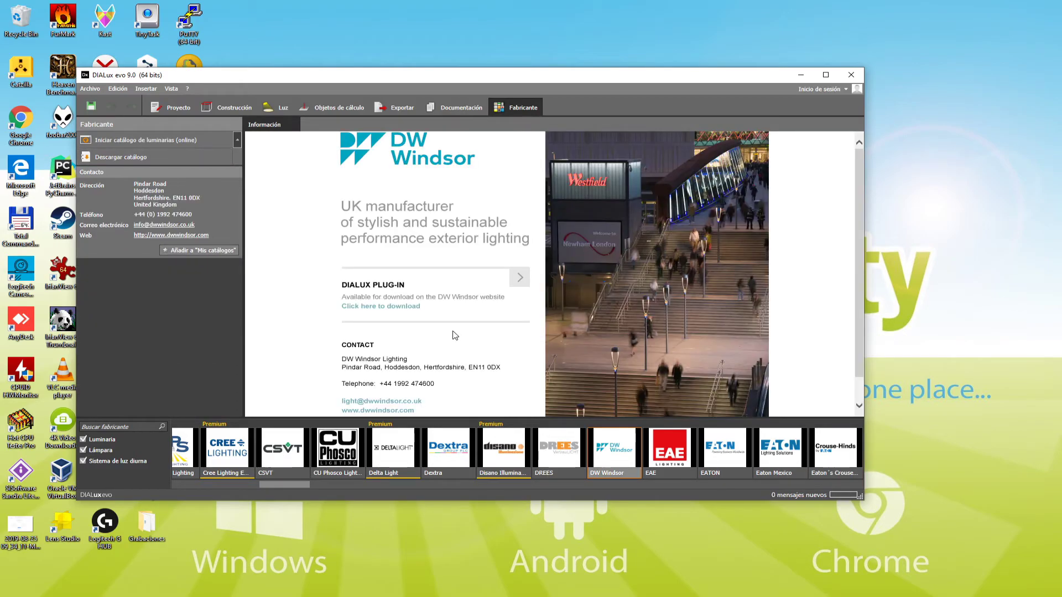
pyautogui.click(279, 107)
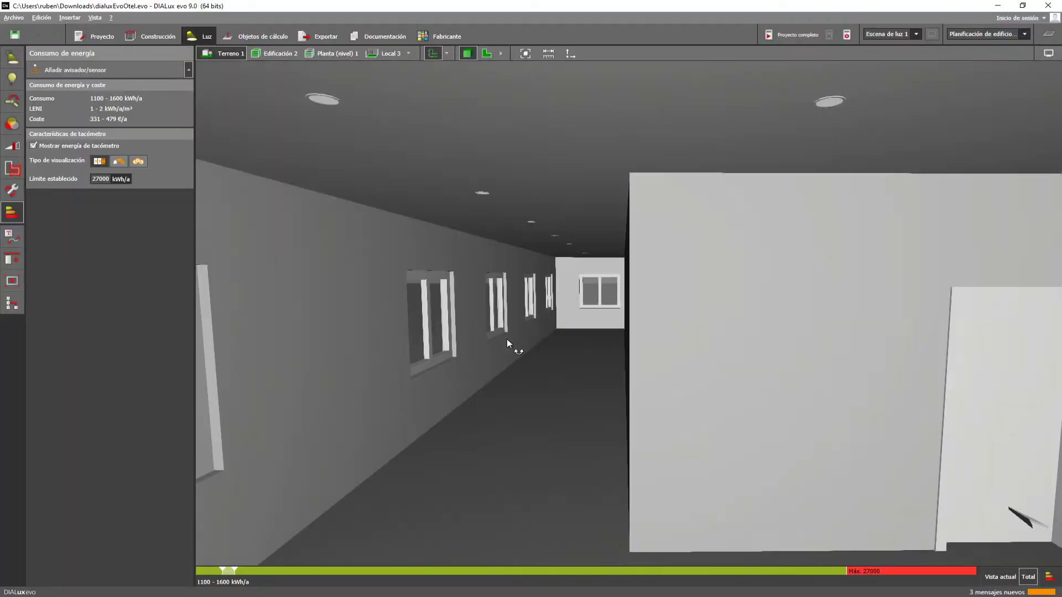
# Examine the interior of the dialuxEvoOtel.evo building in 3D, including its corridors, reception area, windows and ceiling luminaires
pyautogui.scroll(5, 510, 340)
pyautogui.moveTo(512, 340); pyautogui.dragTo(935, 367)
pyautogui.scroll(-3, 629, 312)
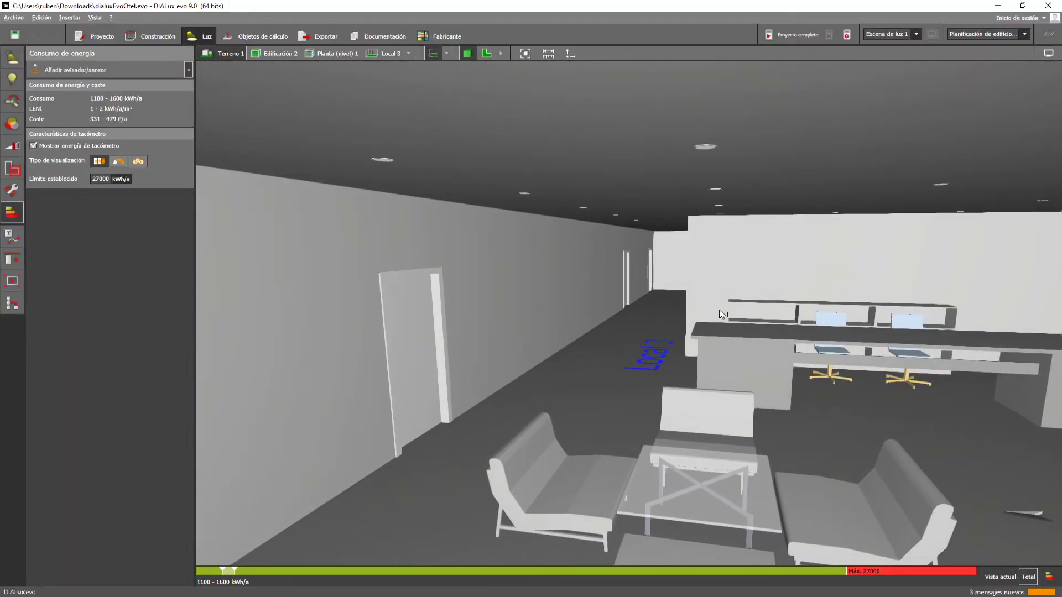
pyautogui.scroll(3, 817, 306)
pyautogui.moveTo(818, 305); pyautogui.dragTo(147, 308)
pyautogui.scroll(-5, 859, 374)
pyautogui.moveTo(858, 374)
pyautogui.mouseDown()
pyautogui.moveTo(844, 336)
pyautogui.moveTo(863, 356)
pyautogui.mouseUp()
pyautogui.scroll(-10, 885, 365)
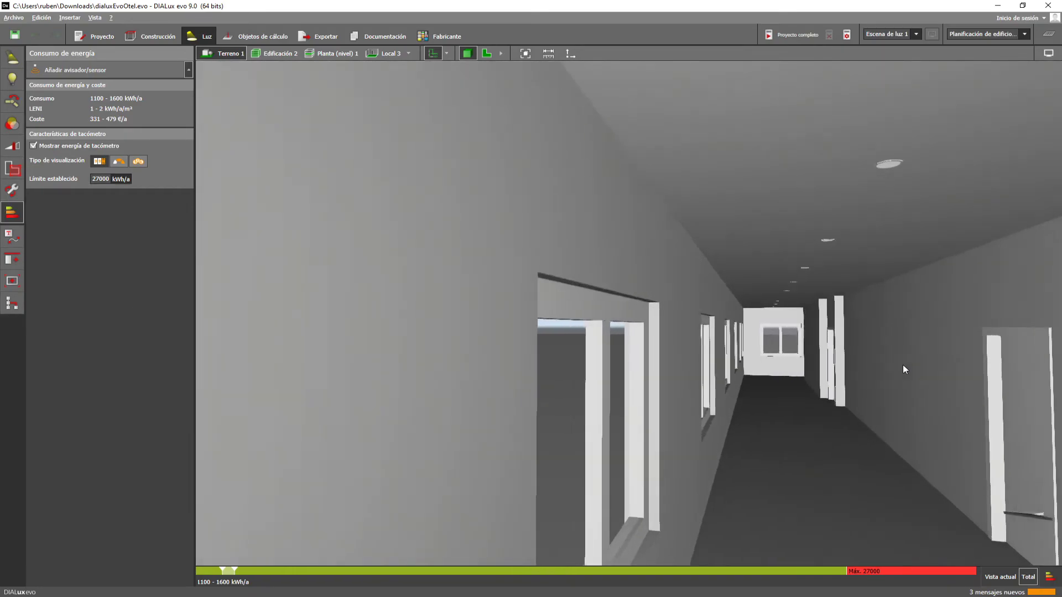
pyautogui.scroll(15, 1047, 466)
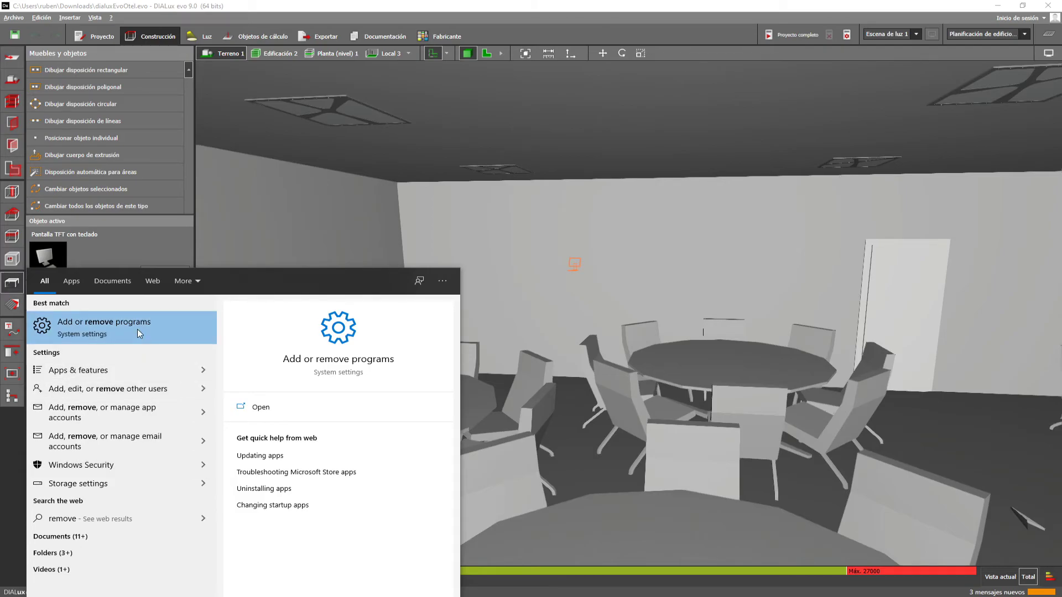
# Switch to the Windows Apps & features settings, search for "dialux" and start uninstalling DIALux evo (x64)
pyautogui.click(85, 321)
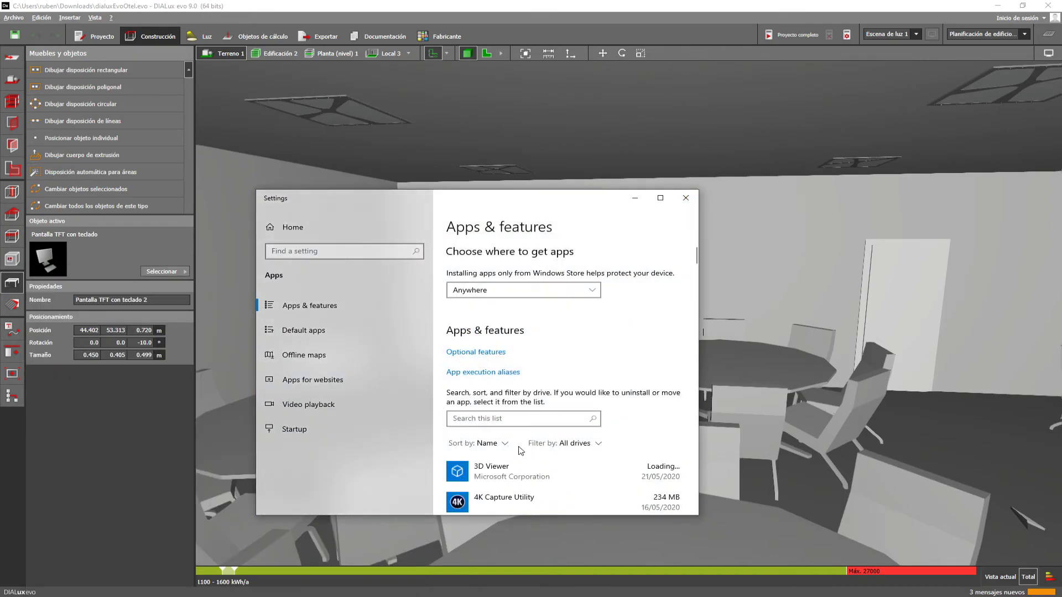
pyautogui.click(512, 419)
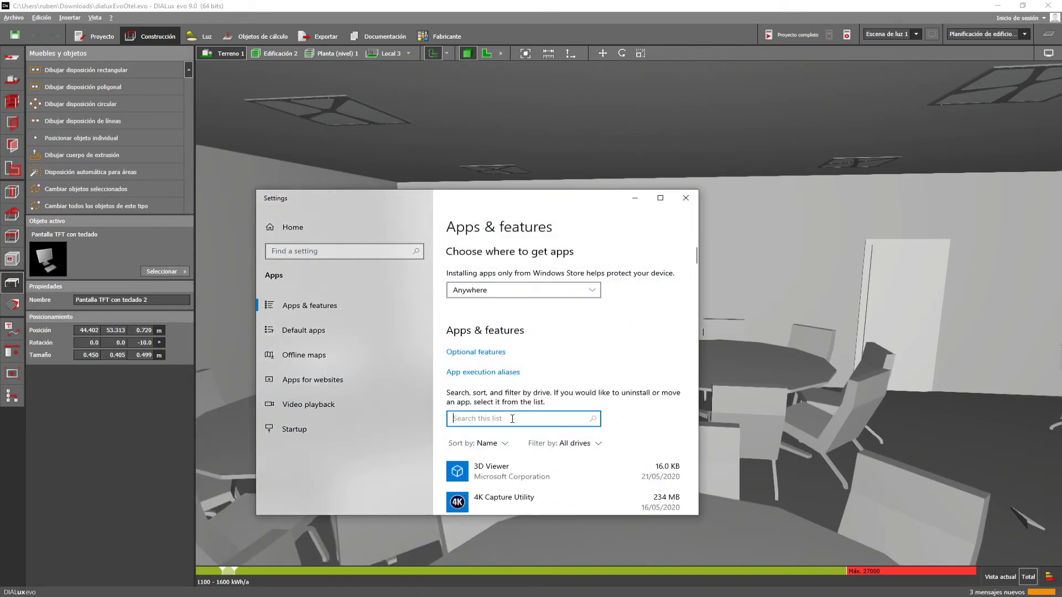
pyautogui.write('dialux')
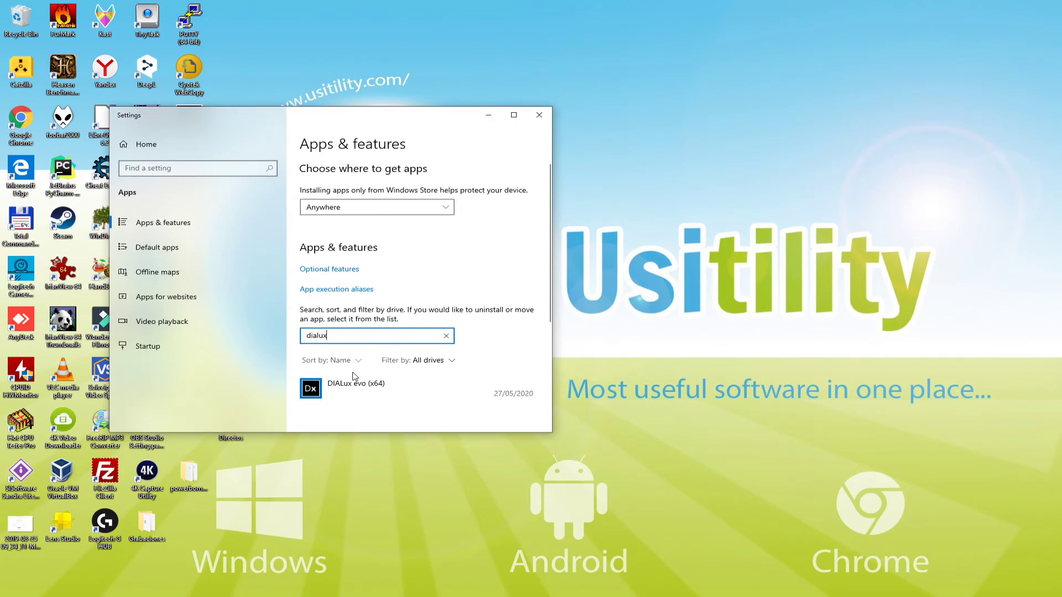
pyautogui.click(408, 387)
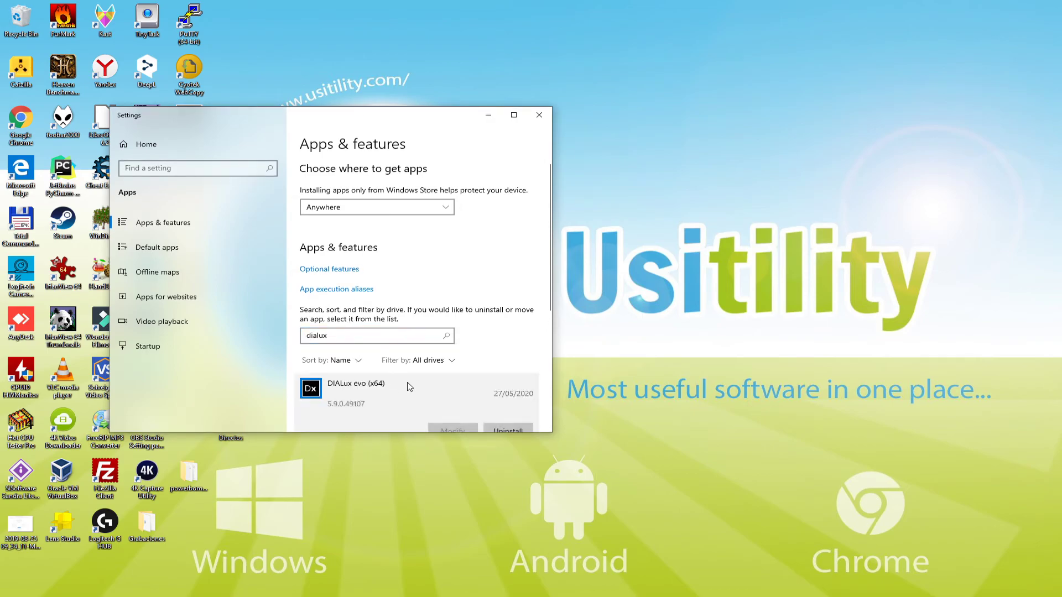
pyautogui.click(512, 428)
pyautogui.click(515, 410)
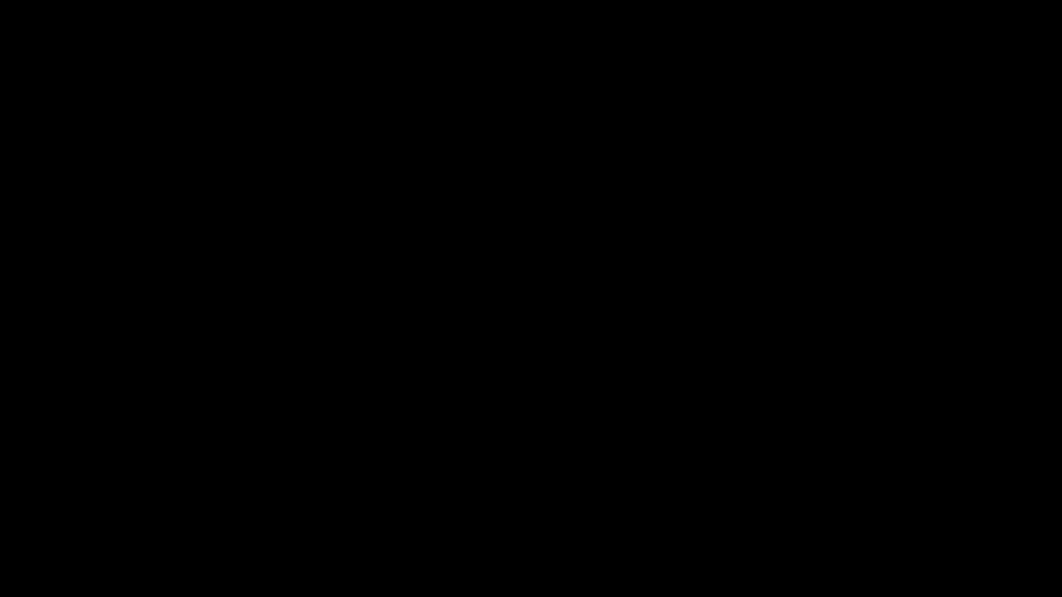
pyautogui.click(484, 384)
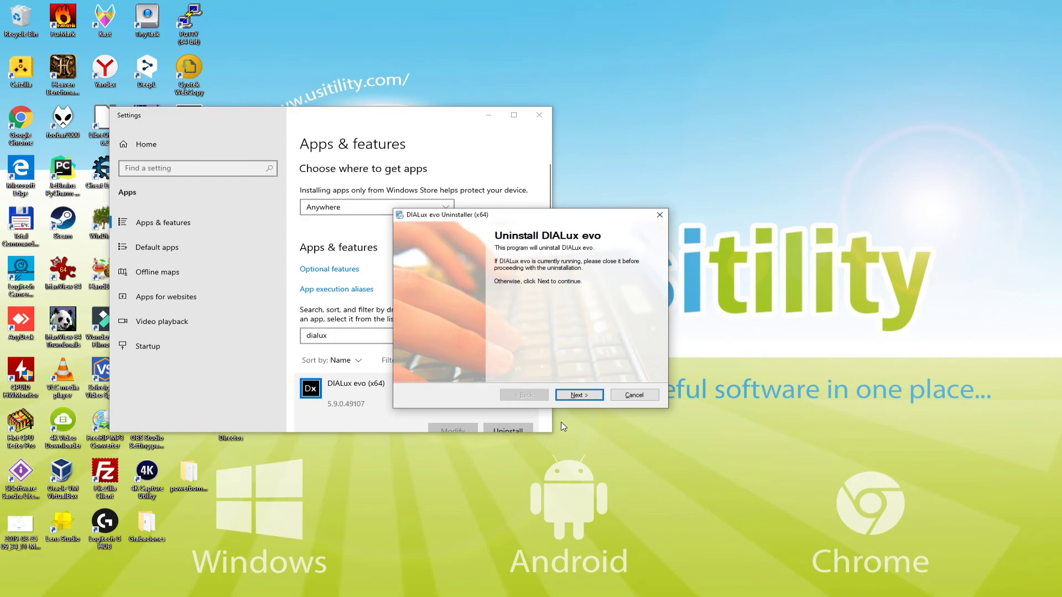
# Run the DIALux evo uninstaller to the end, ignoring the locked Dial.ShellExtension.x64.dll file, and close the Windows settings
pyautogui.click(578, 396)
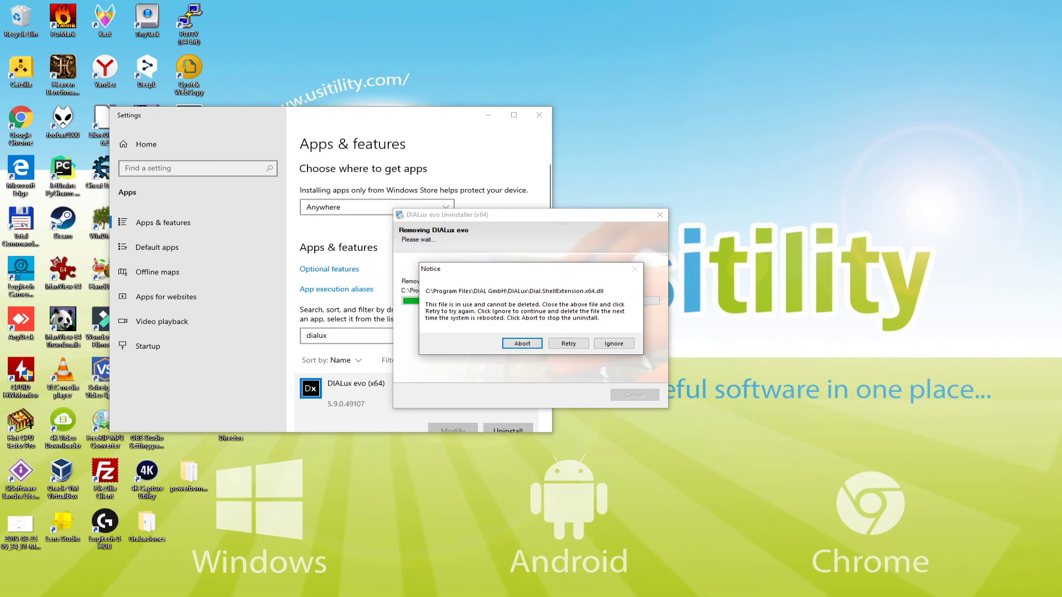
pyautogui.click(916, 506)
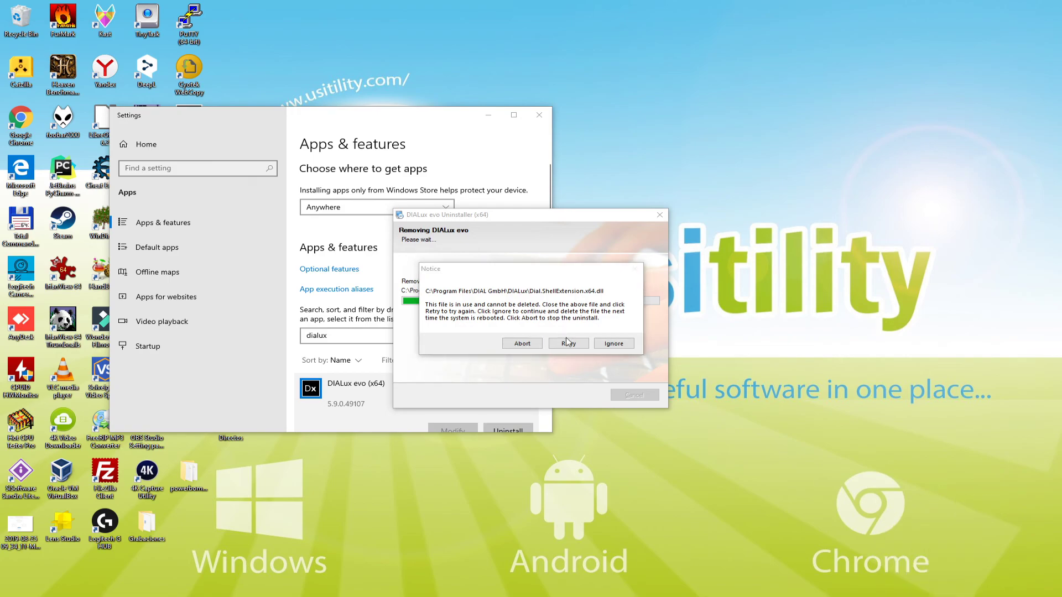
pyautogui.click(612, 344)
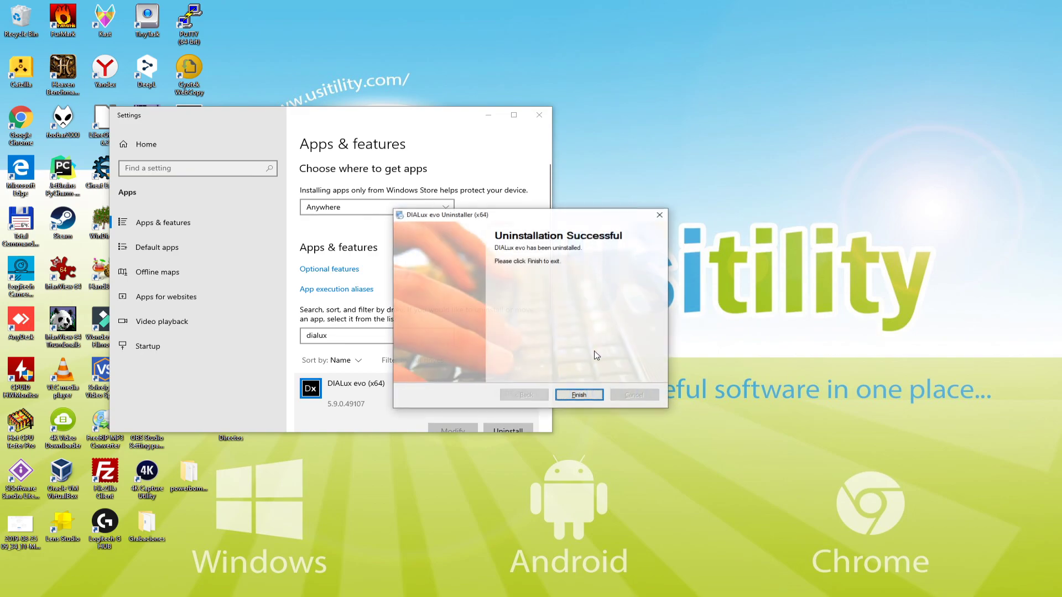
pyautogui.click(579, 395)
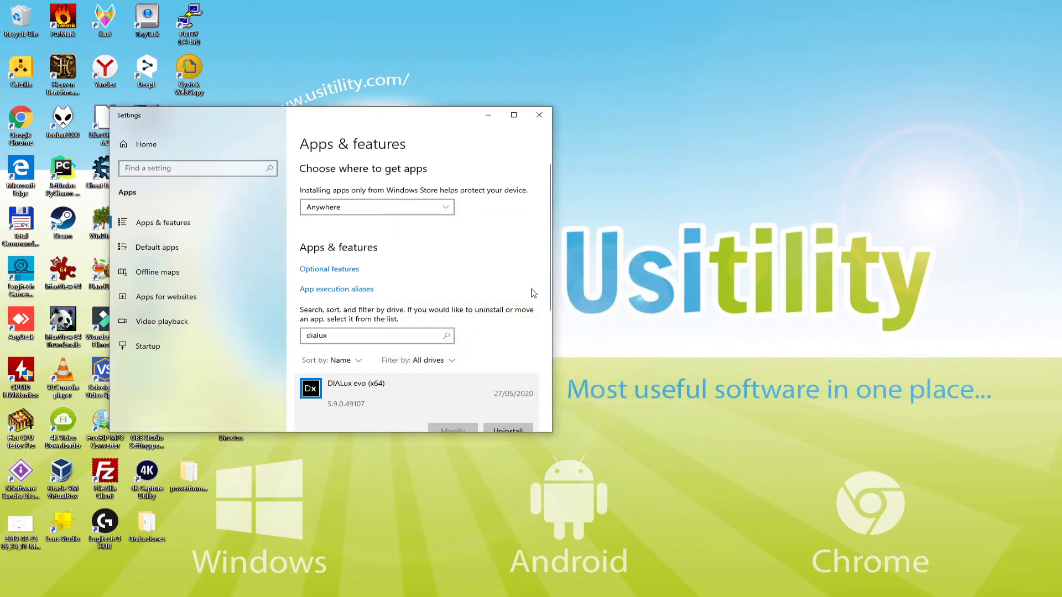
pyautogui.moveTo(408, 115); pyautogui.dragTo(559, 117)
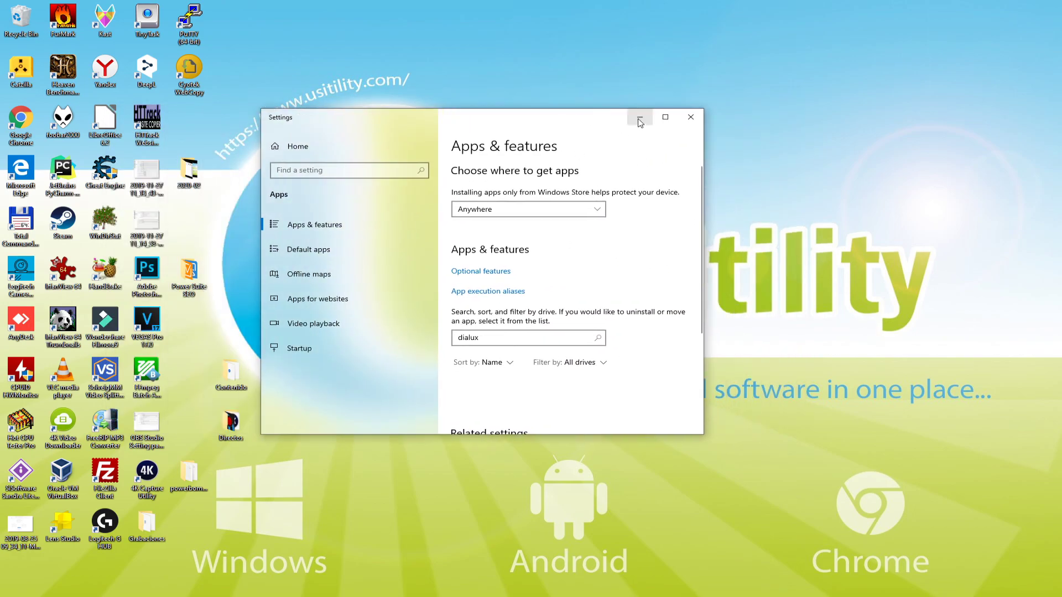
pyautogui.click(684, 123)
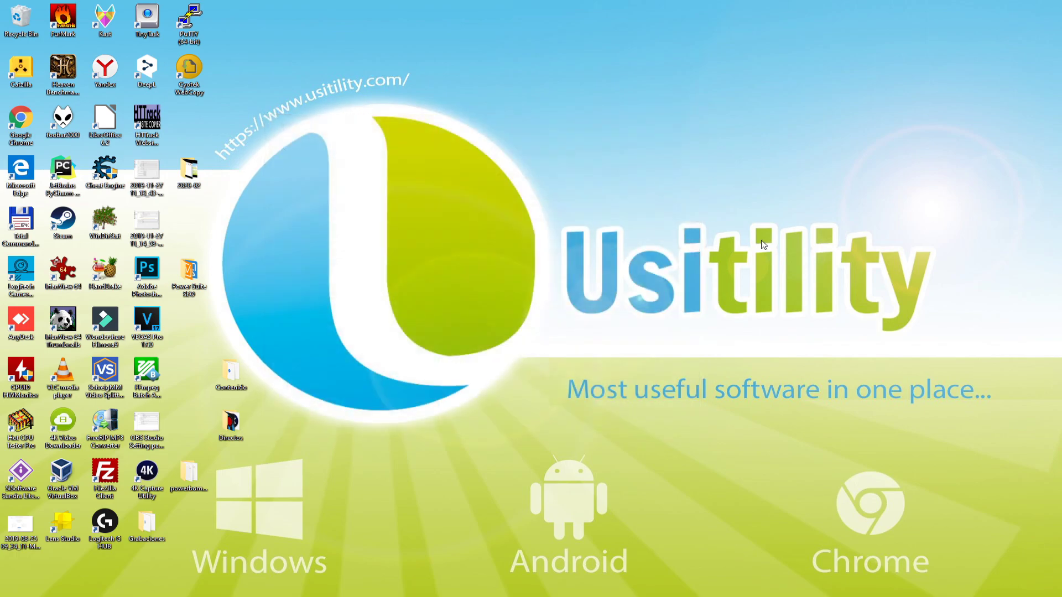